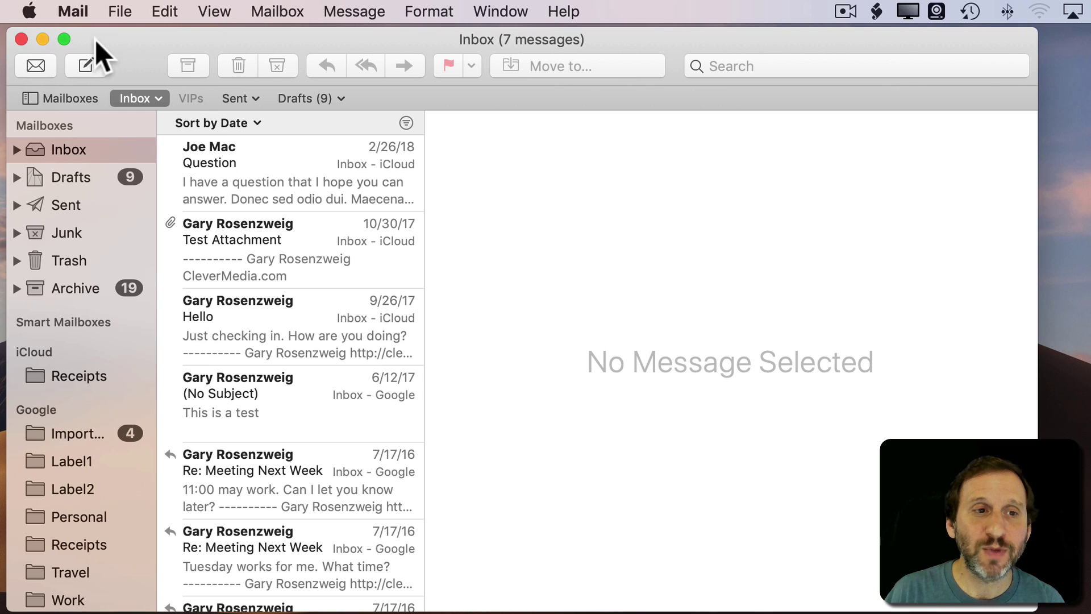
Open Mail's Signatures preferences, which list iCloud and Google accounts with 0 signatures
click(73, 11)
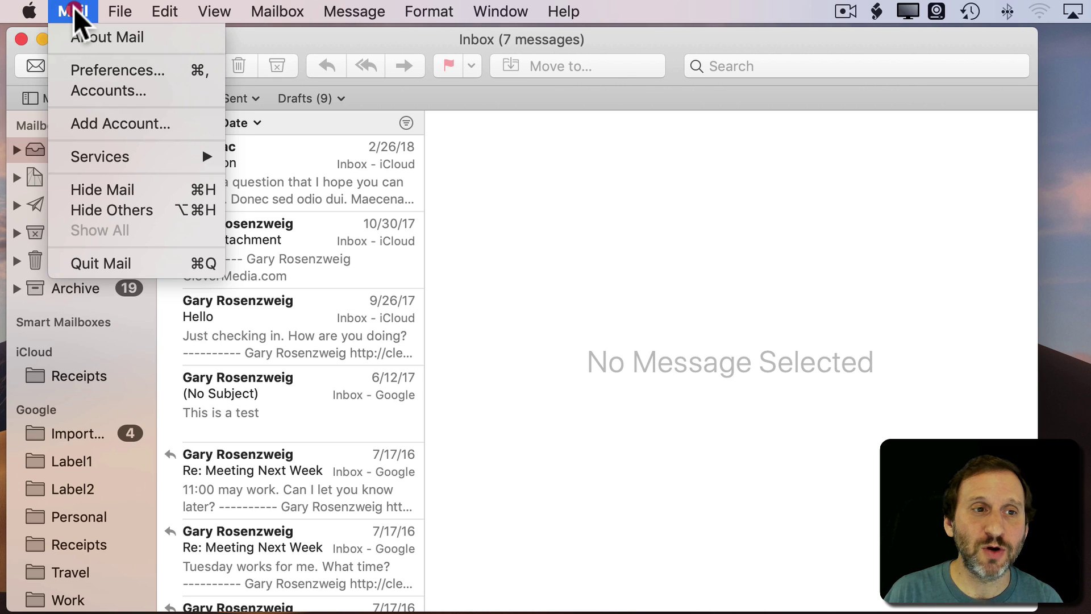
click(104, 70)
click(457, 70)
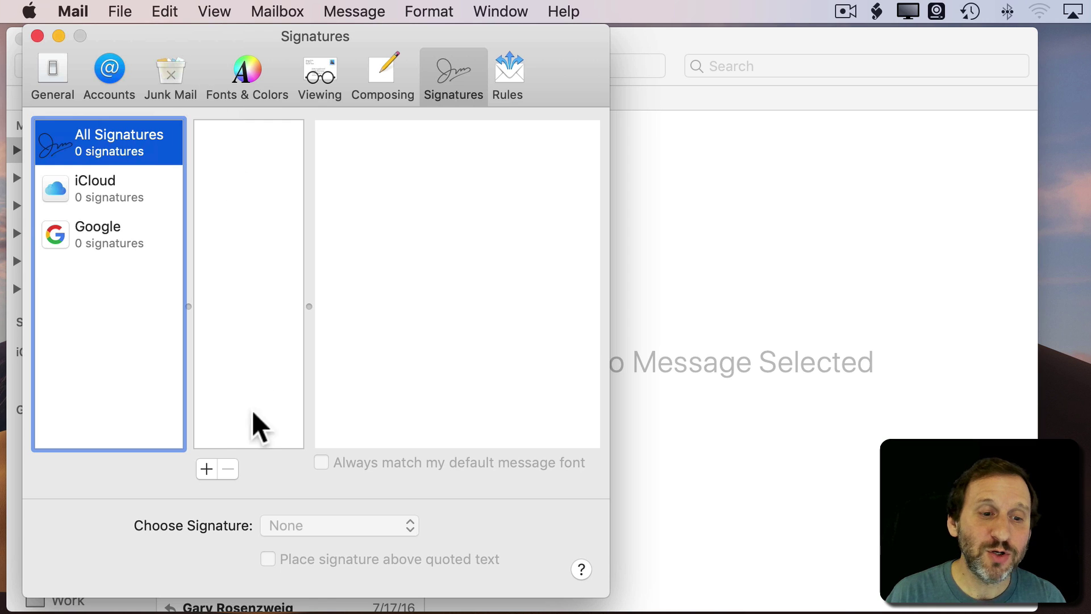
Add a new signature named 'Main Sig'
click(206, 468)
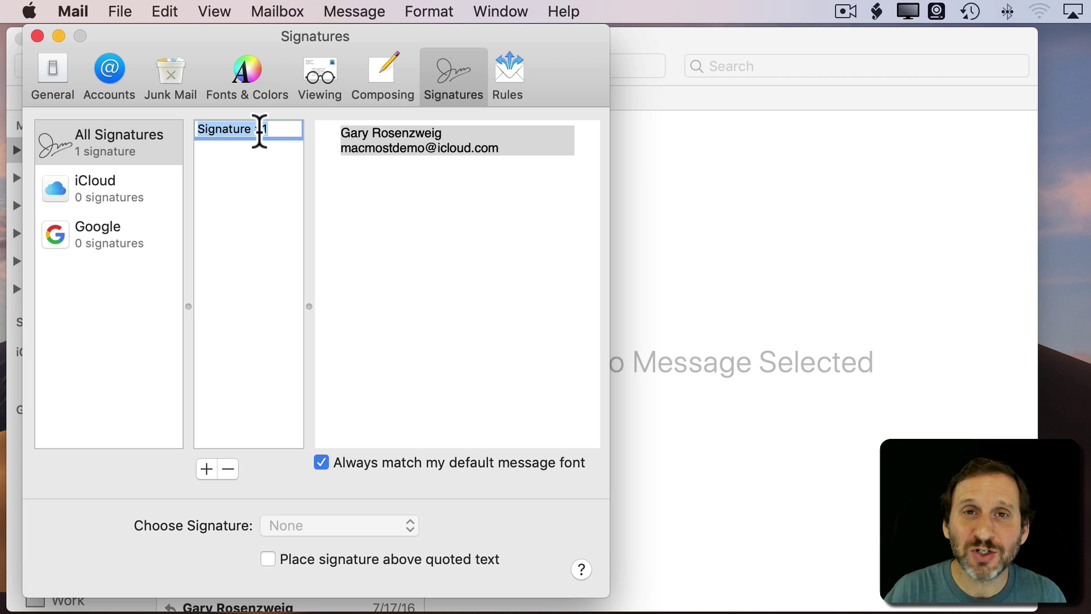
text(Main Sig)
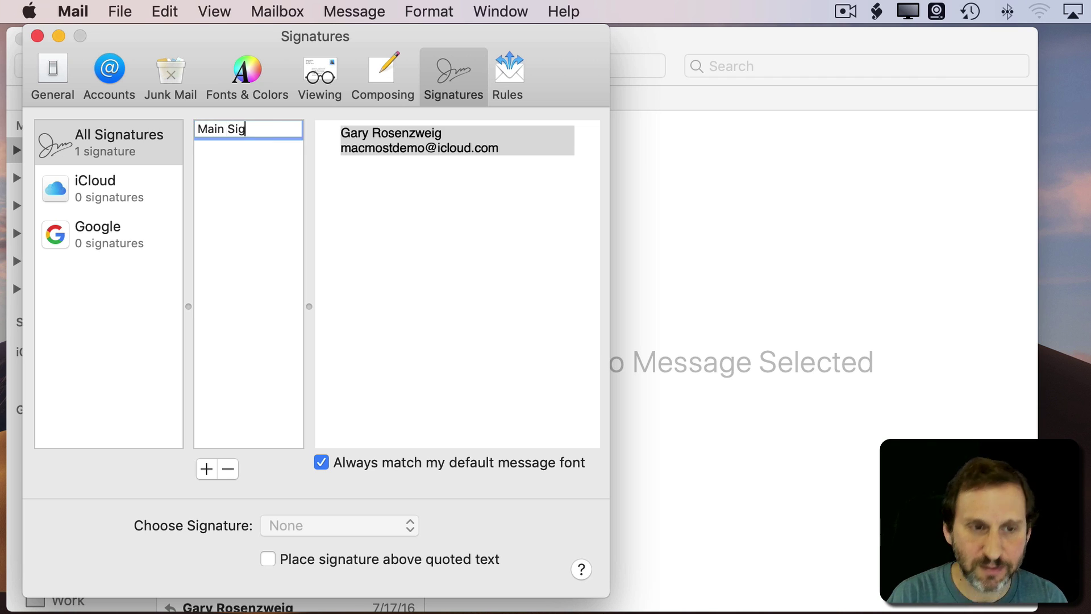
key(Return)
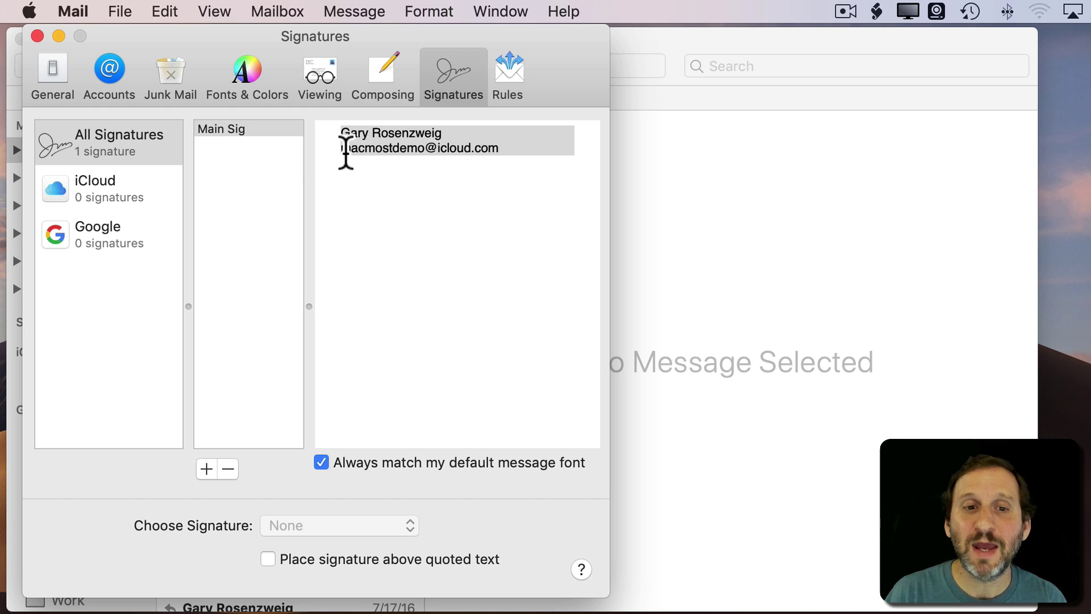
click(375, 168)
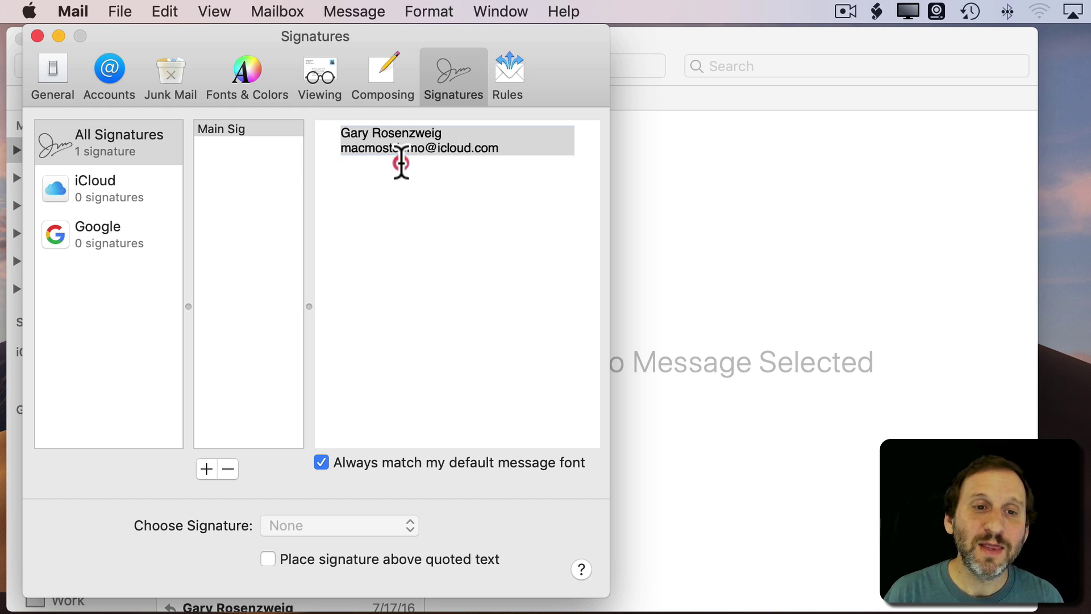
drag(333, 134, 496, 200)
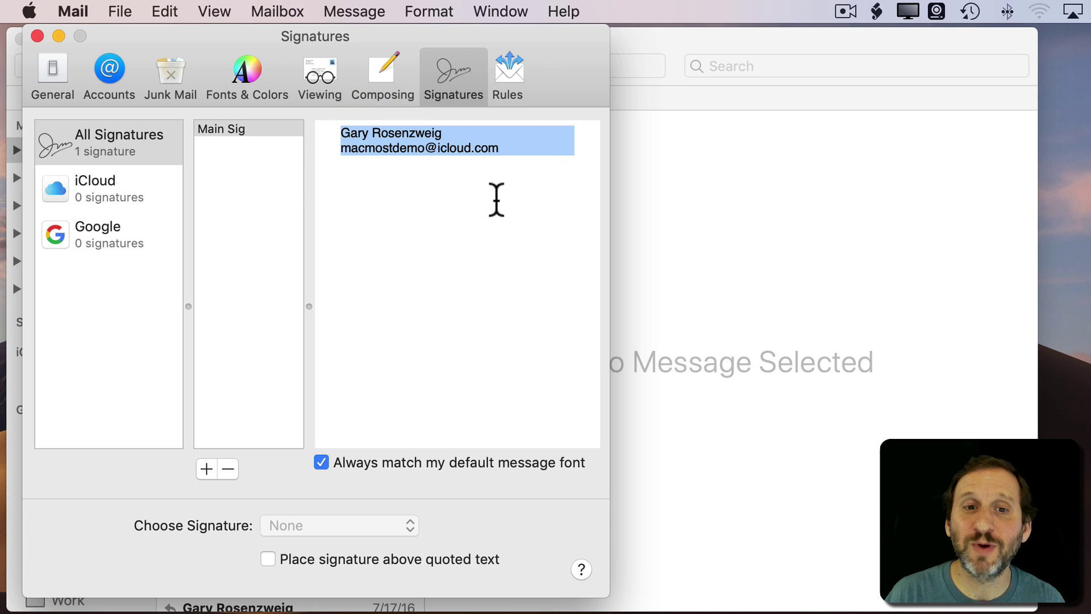
click(488, 196)
drag(500, 149, 342, 151)
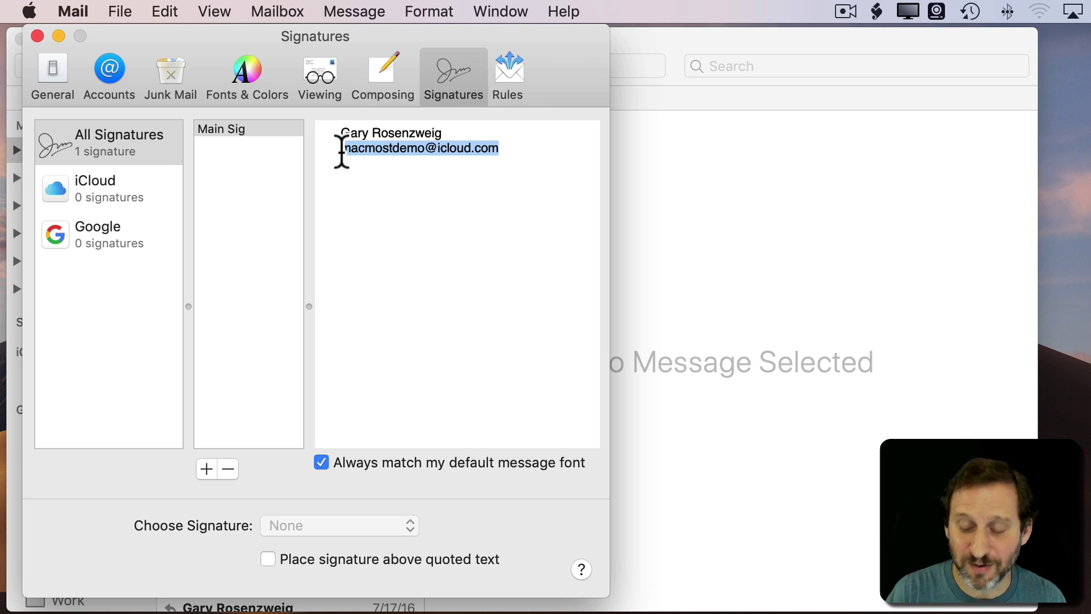
key(BackSpace)
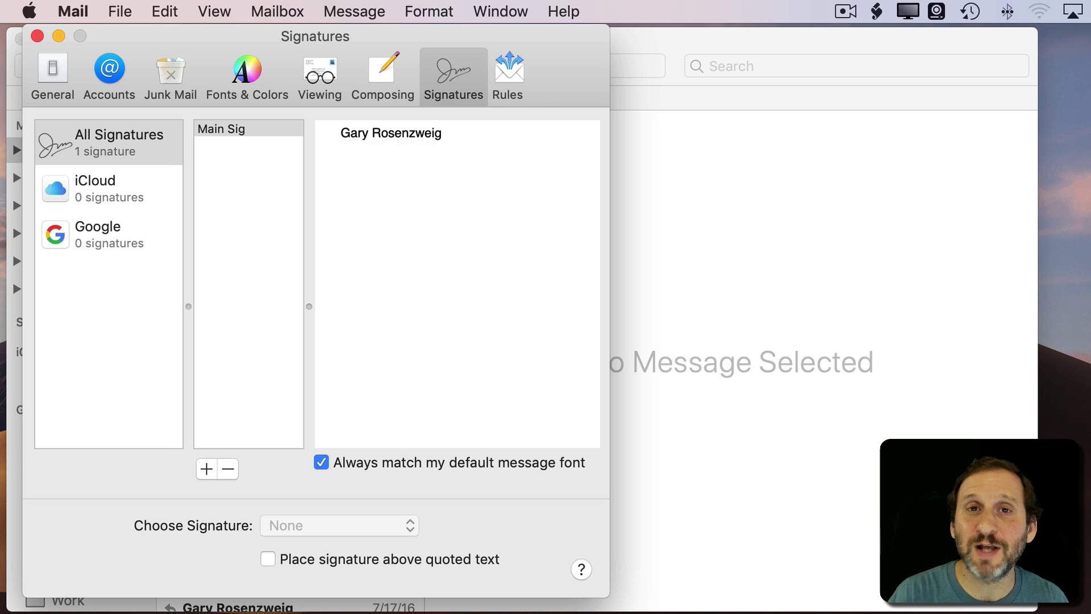
text(MacMost)
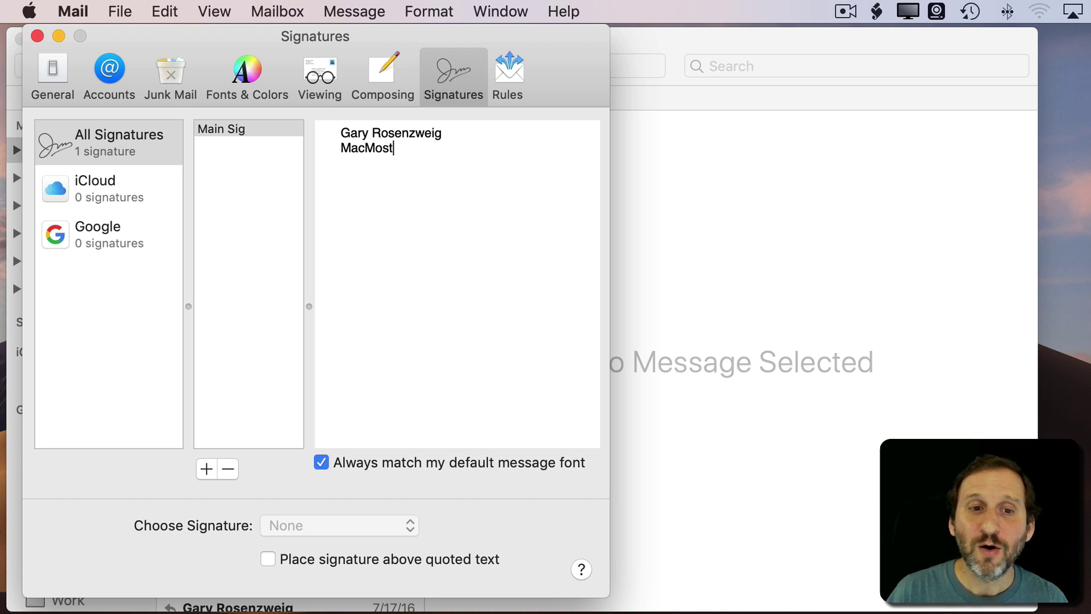
key(Return)
text(https)
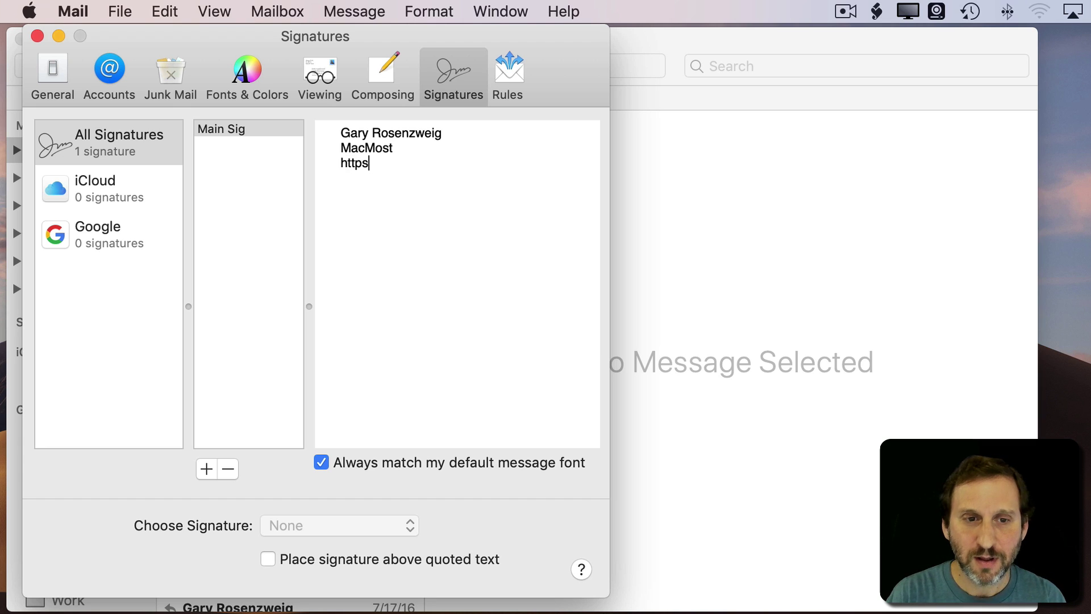
text(://macmost.com)
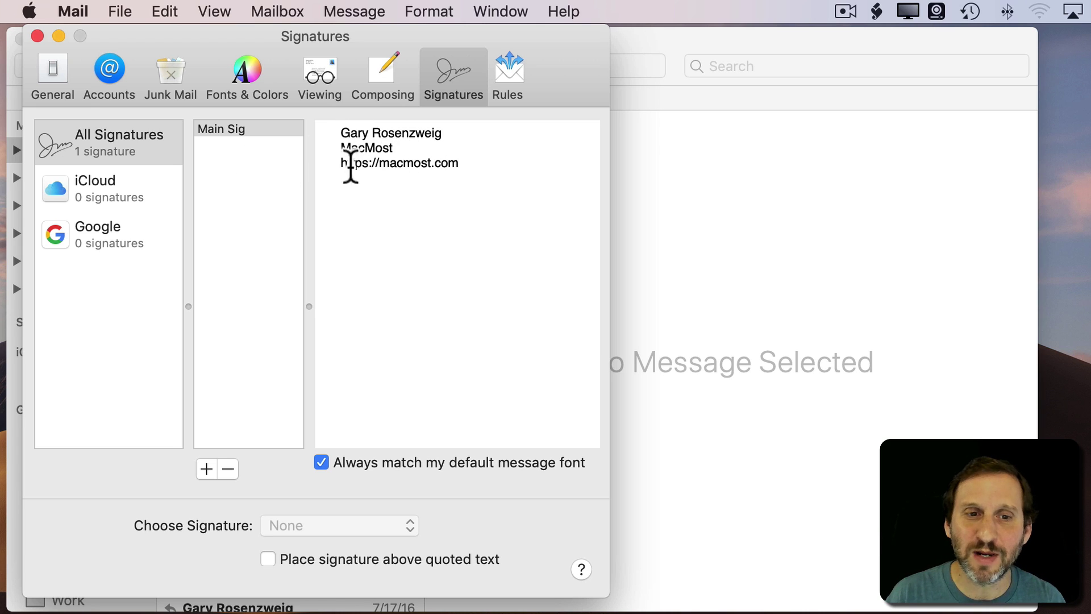
triple_click(340, 149)
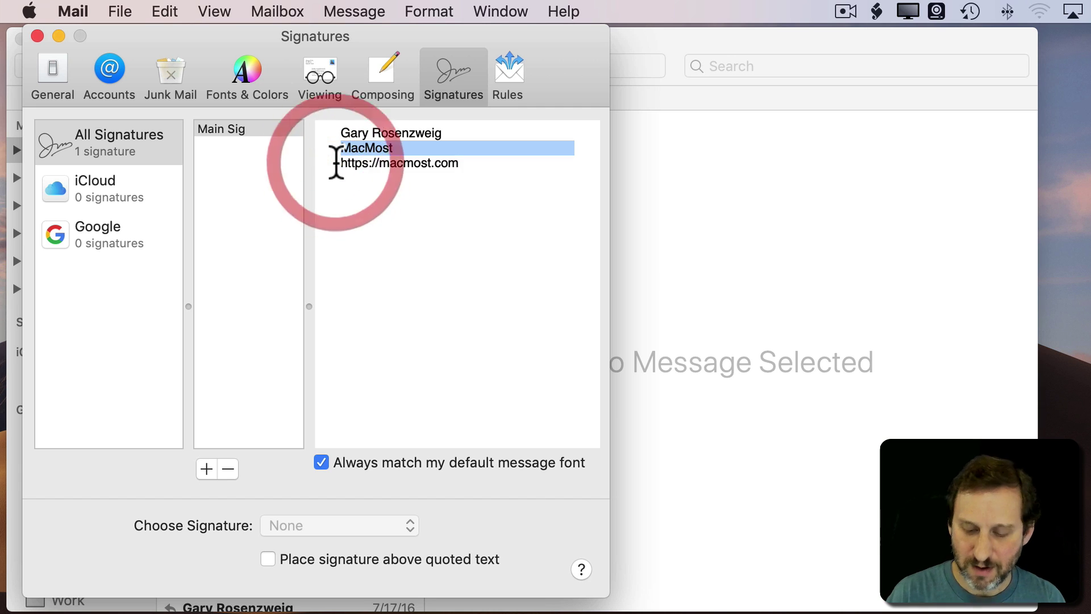
Delete the MacMost line and assign Main Sig to both the iCloud and Google accounts
key(BackSpace)
click(402, 190)
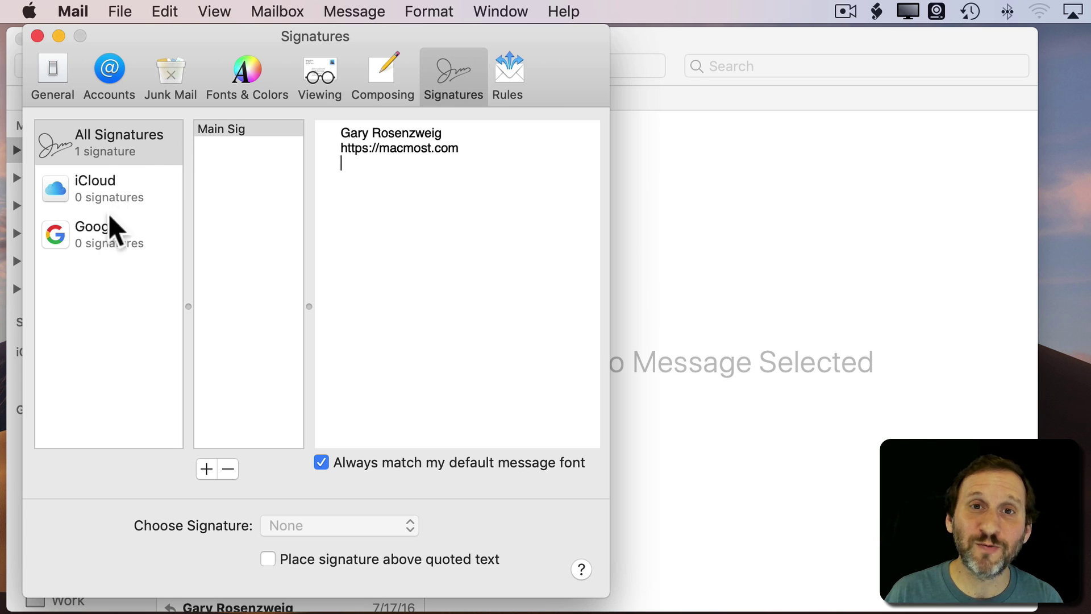
drag(229, 126, 105, 191)
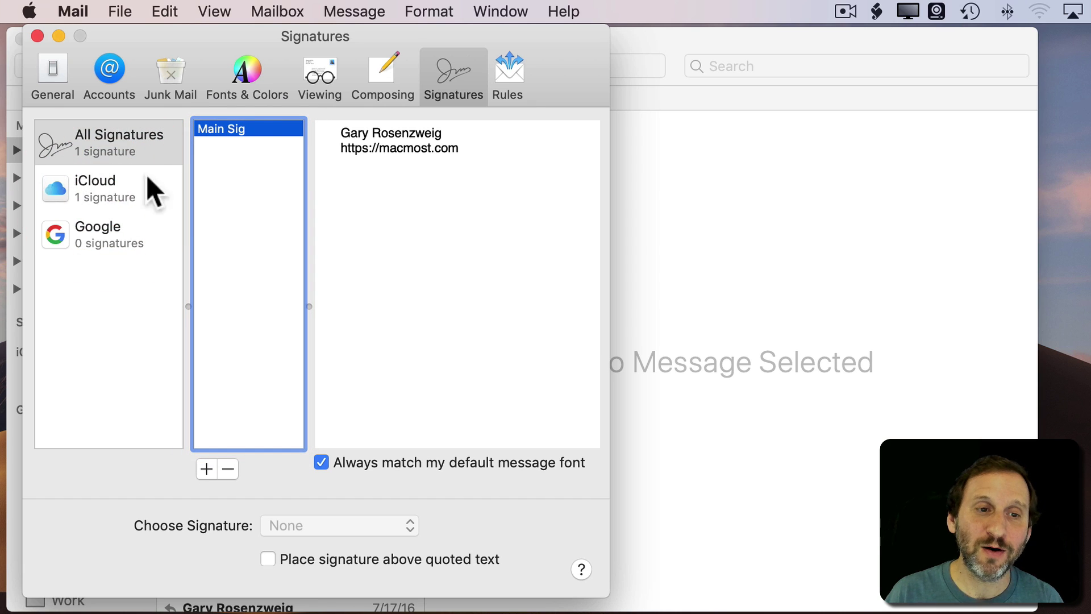
drag(236, 127, 100, 241)
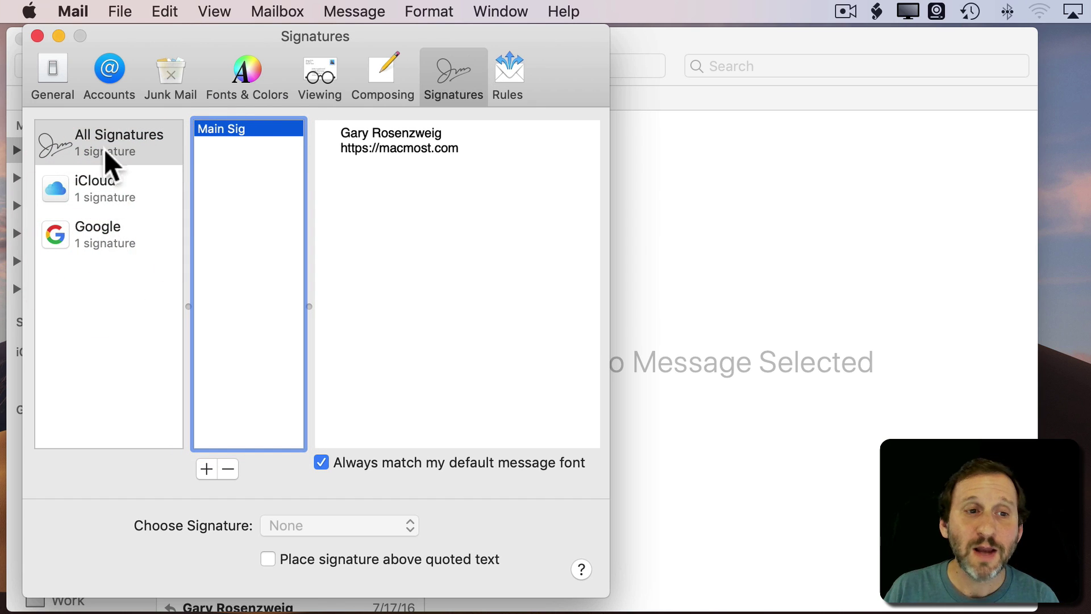
click(100, 188)
click(135, 233)
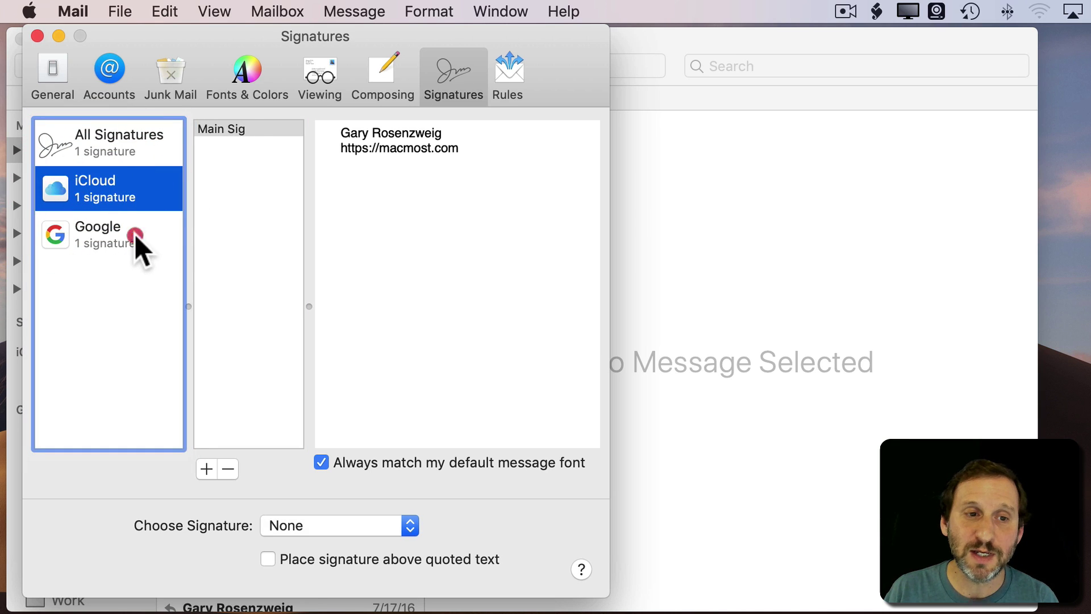
click(131, 190)
click(131, 145)
click(118, 199)
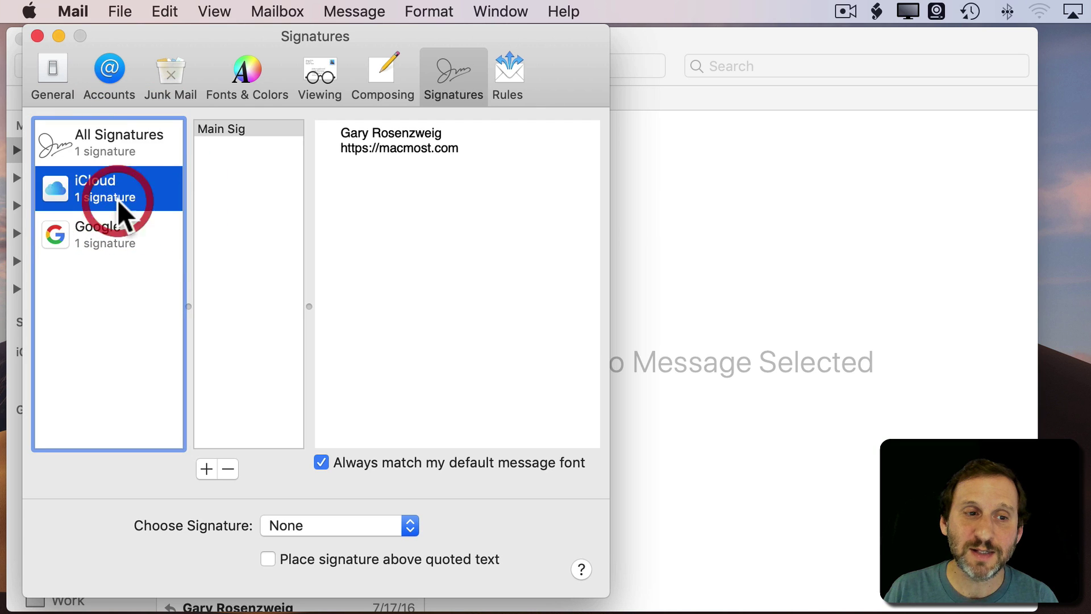
click(112, 236)
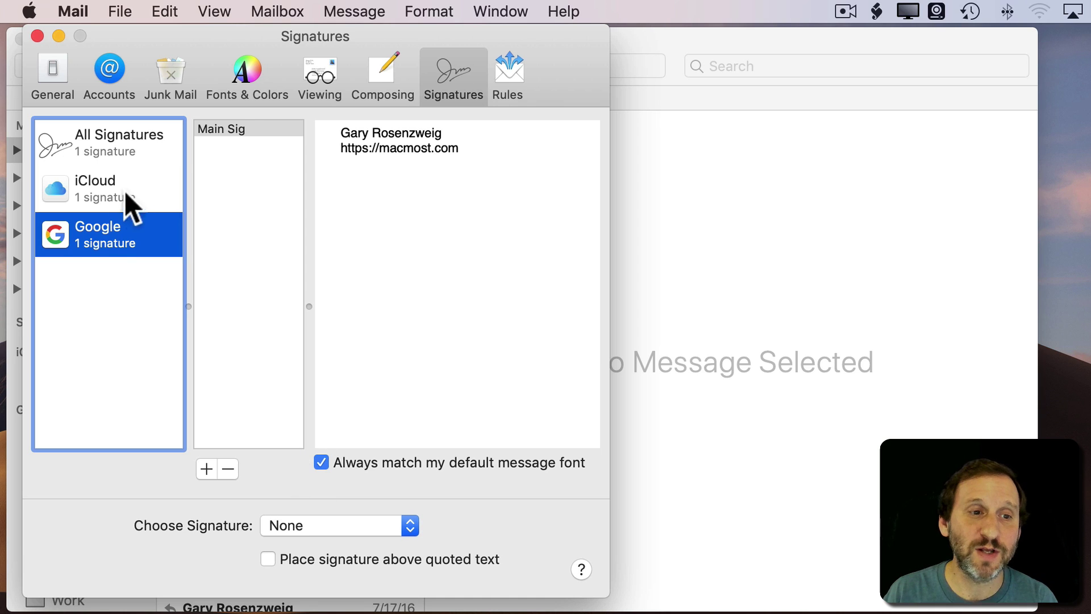
Make Main Sig the default signature for both iCloud and Google
click(98, 179)
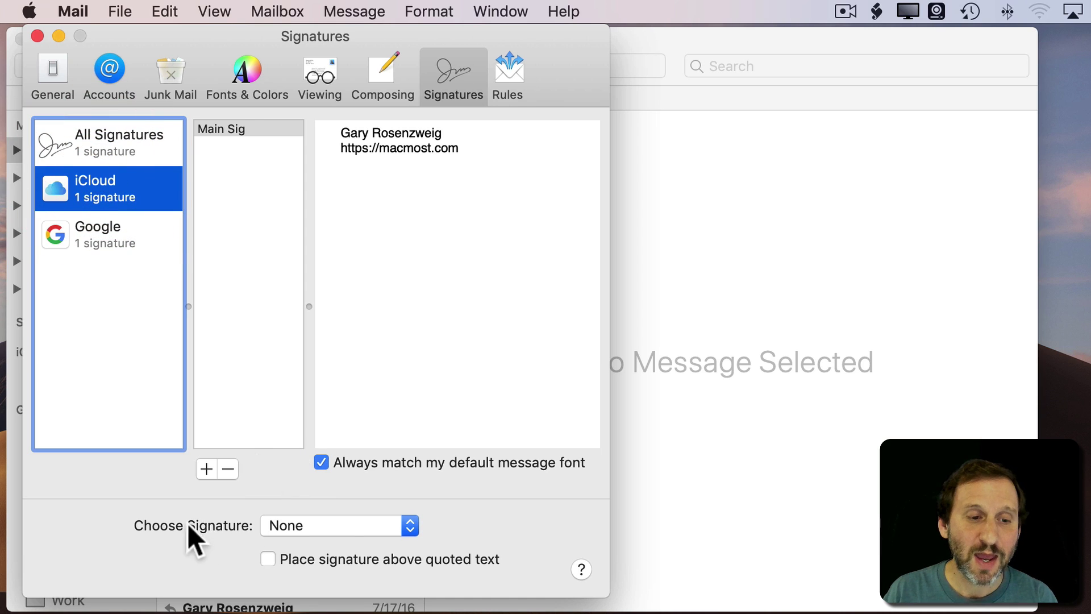
click(321, 525)
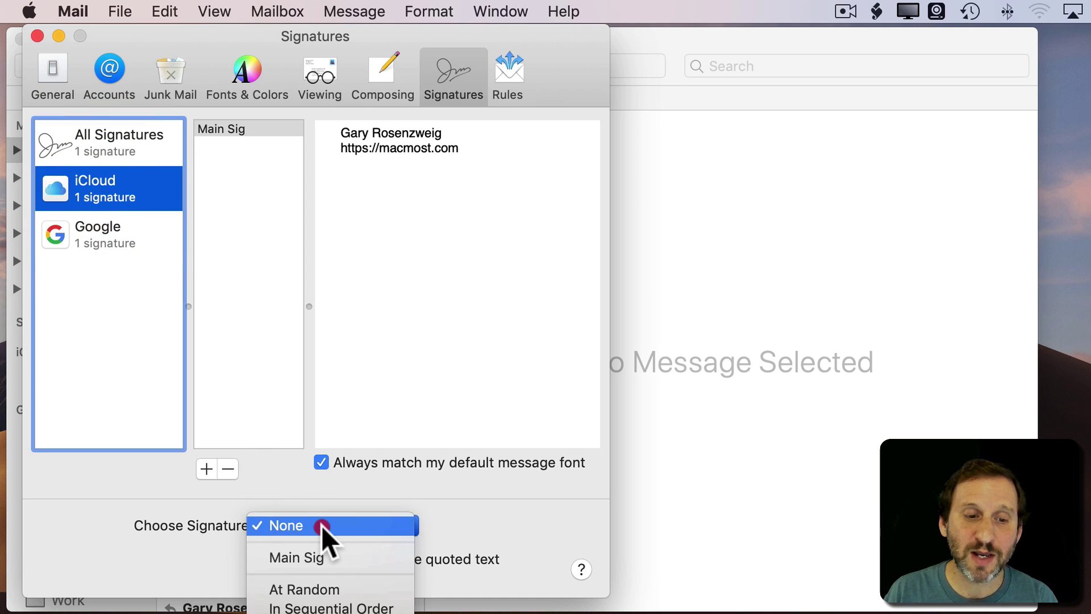
click(321, 557)
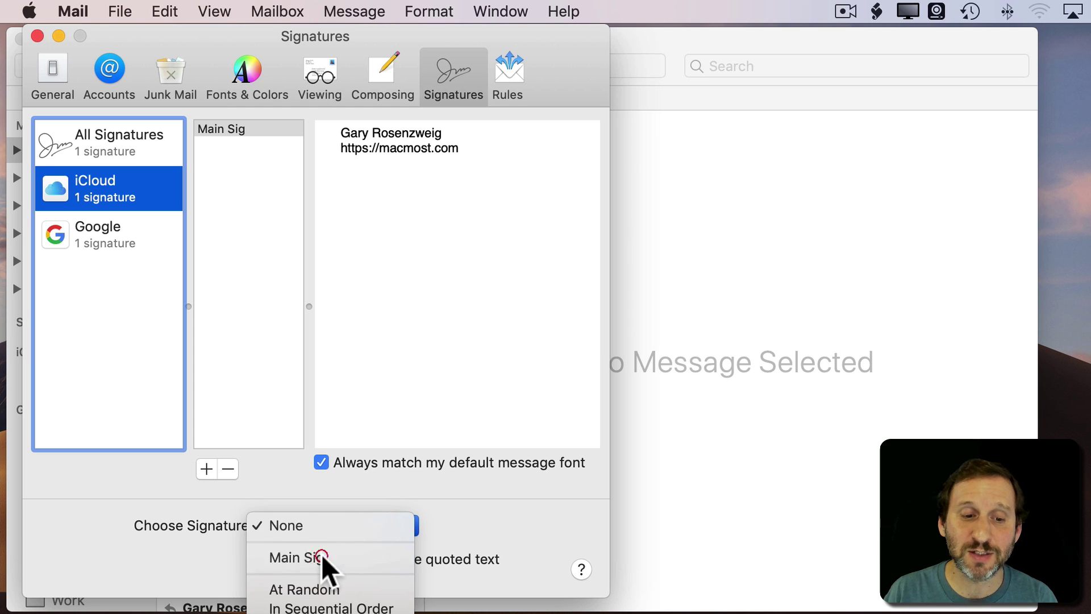
click(99, 227)
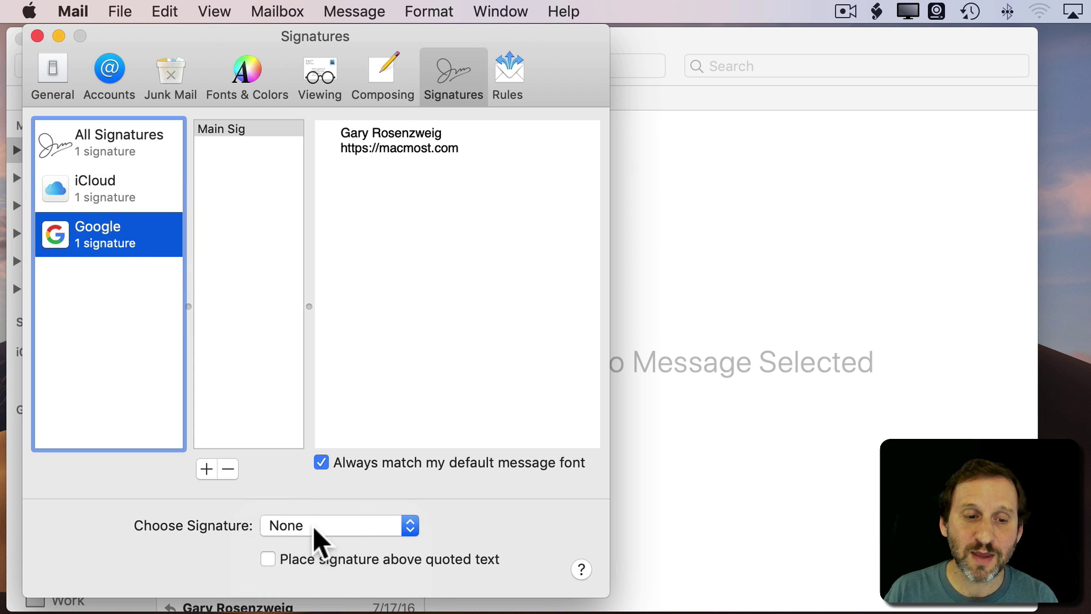
click(313, 526)
click(312, 558)
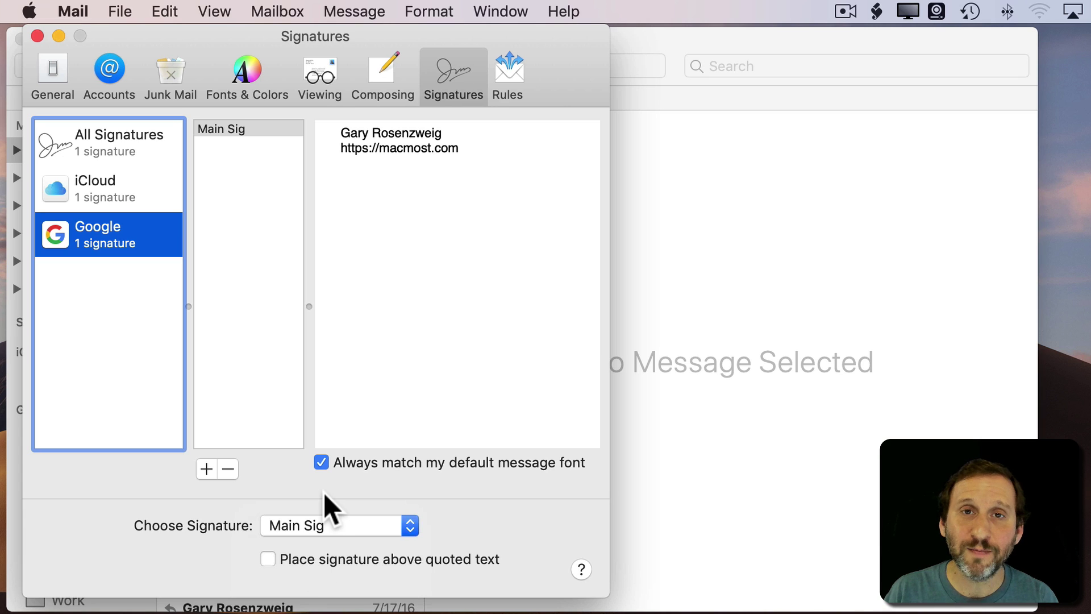
Close the preferences, check that a new message contains Main Sig, then discard it
click(39, 35)
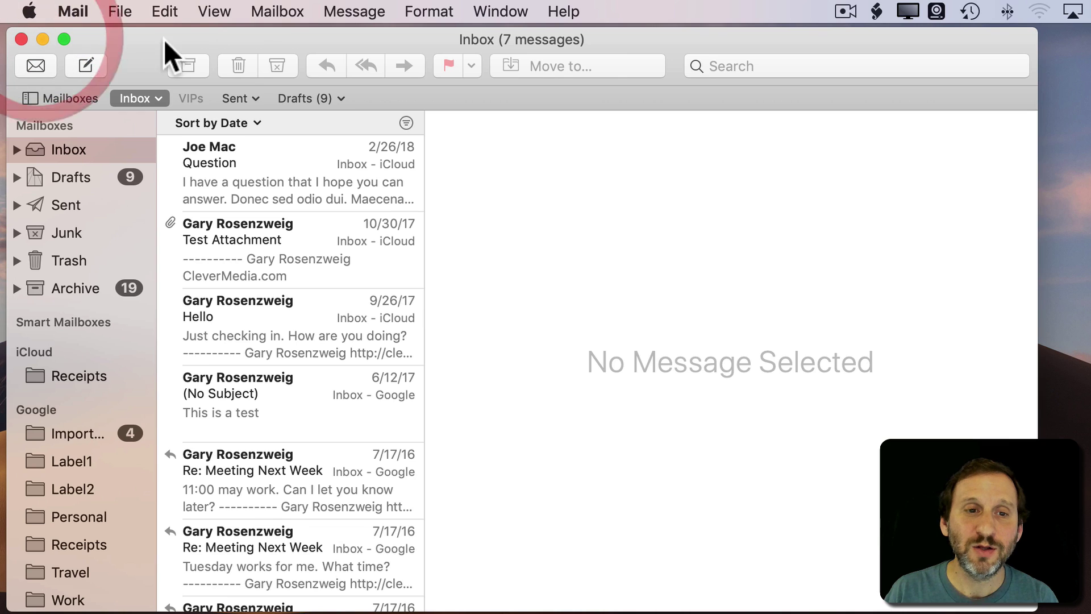
click(118, 11)
click(120, 37)
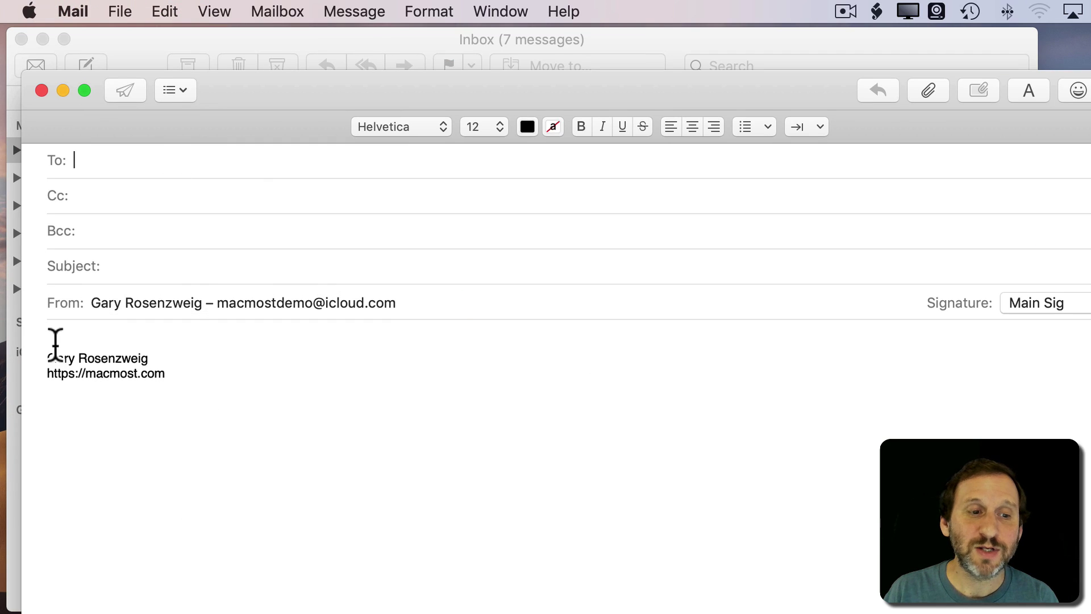
click(88, 339)
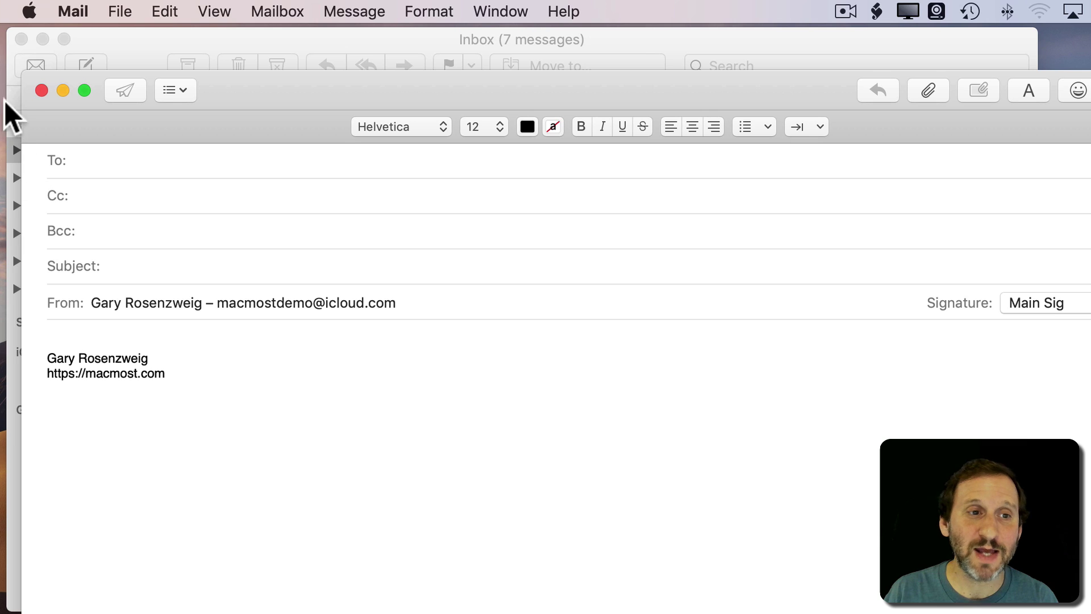
click(41, 90)
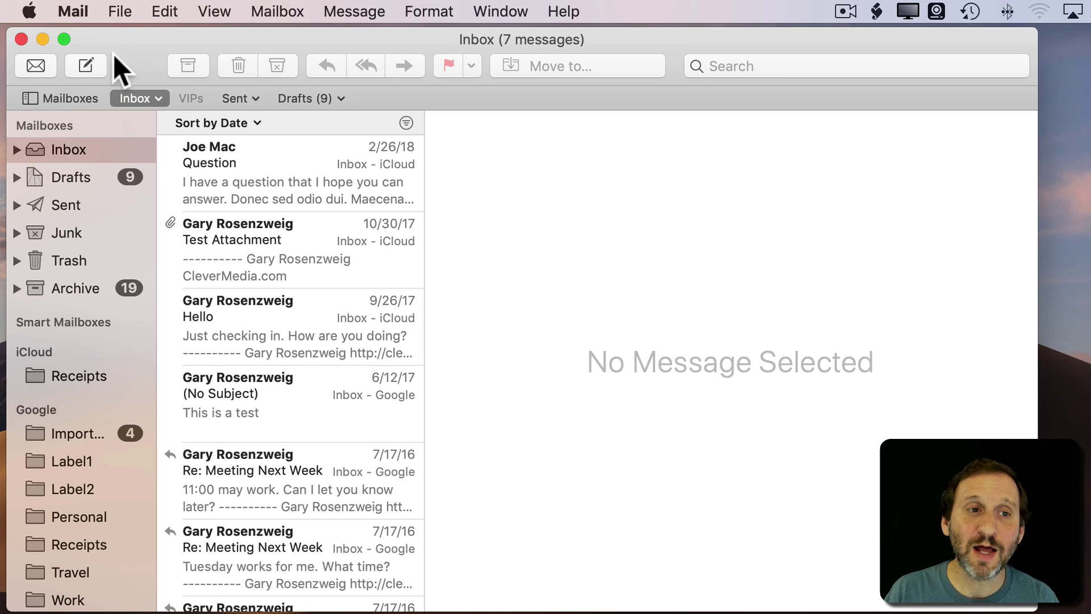
Reopen Signatures preferences and add Biz Sig, replacing its e-mail line with 'CleverMedia'
click(73, 11)
click(93, 59)
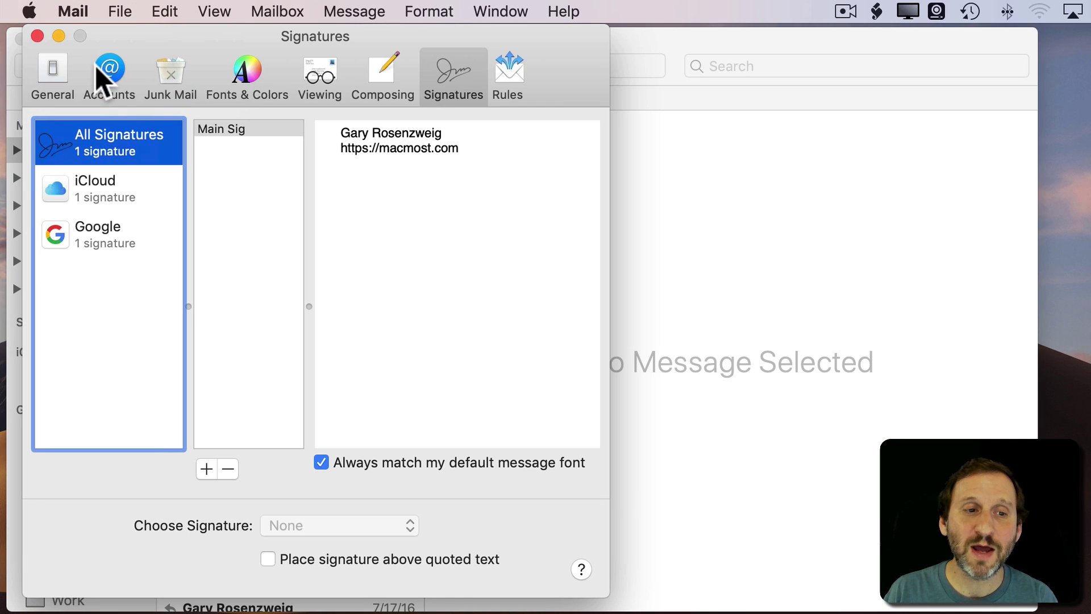
click(207, 467)
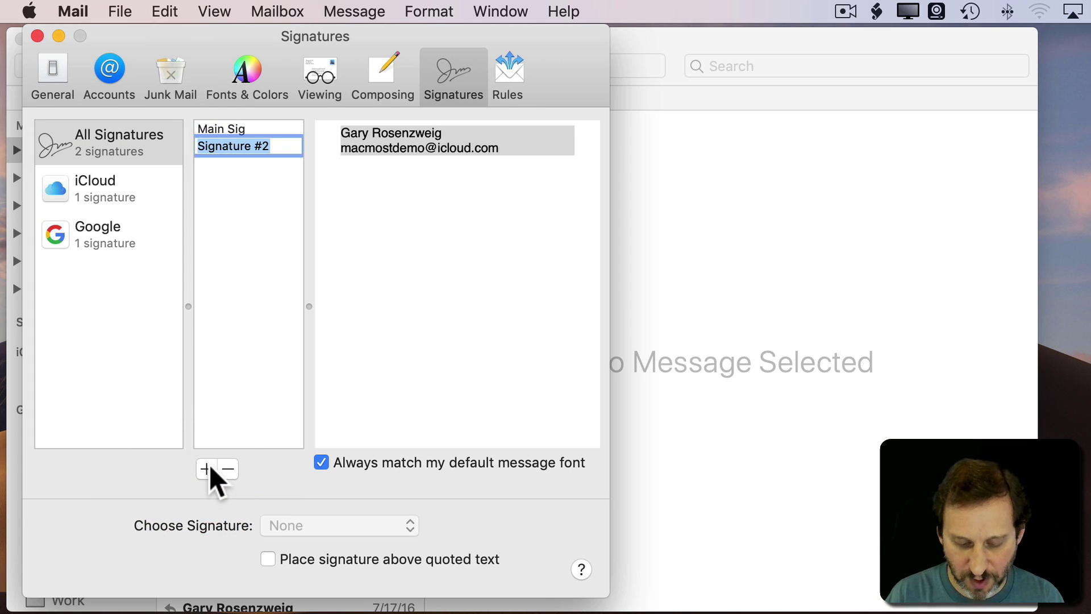
text(Biz Sig)
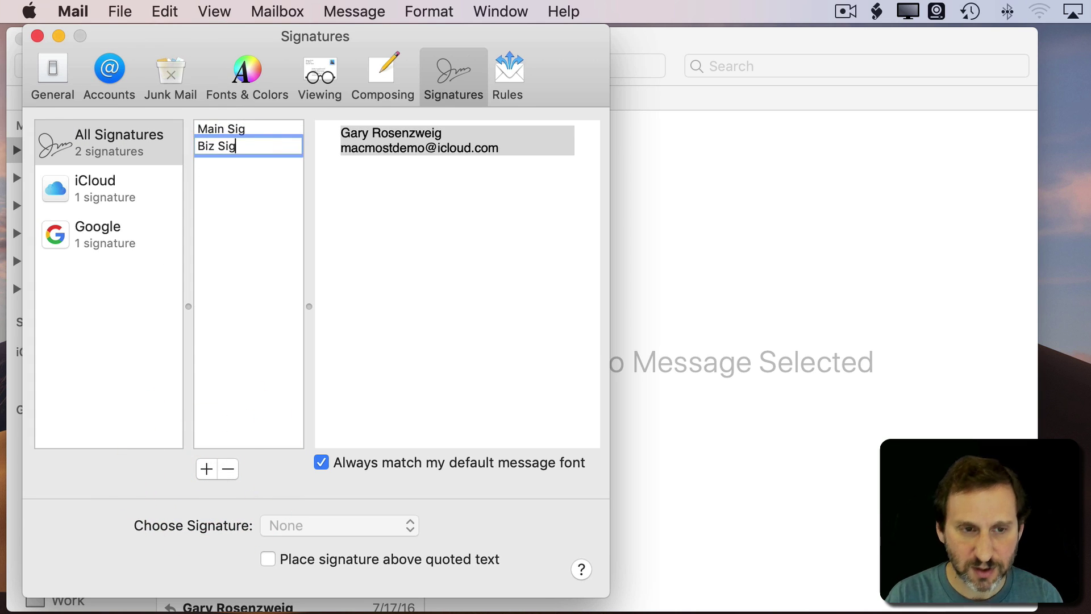
click(453, 241)
drag(503, 159, 292, 146)
text(Cleve)
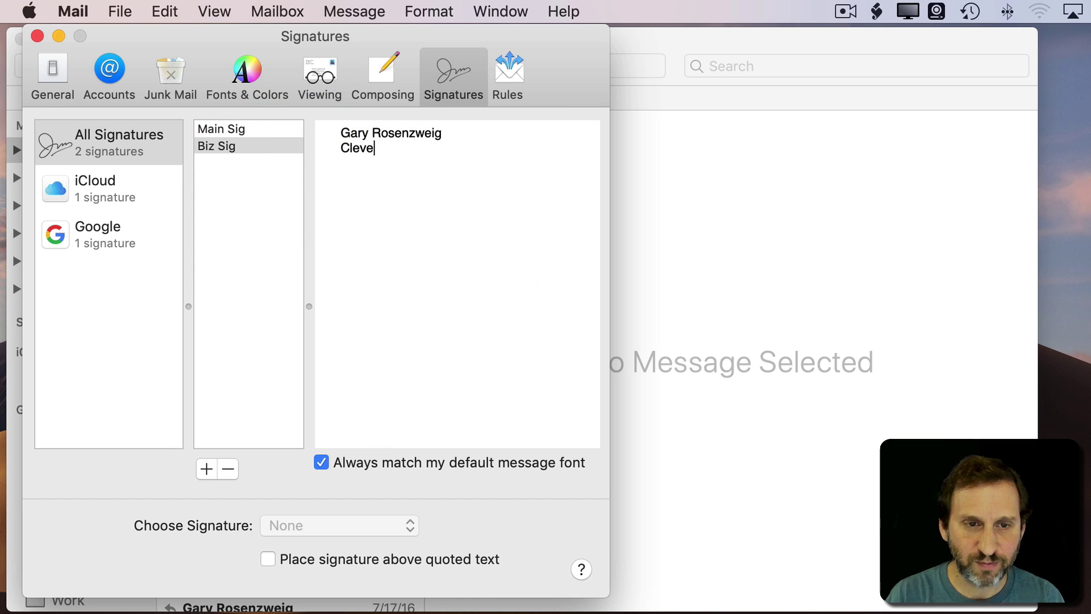
text(rMedia)
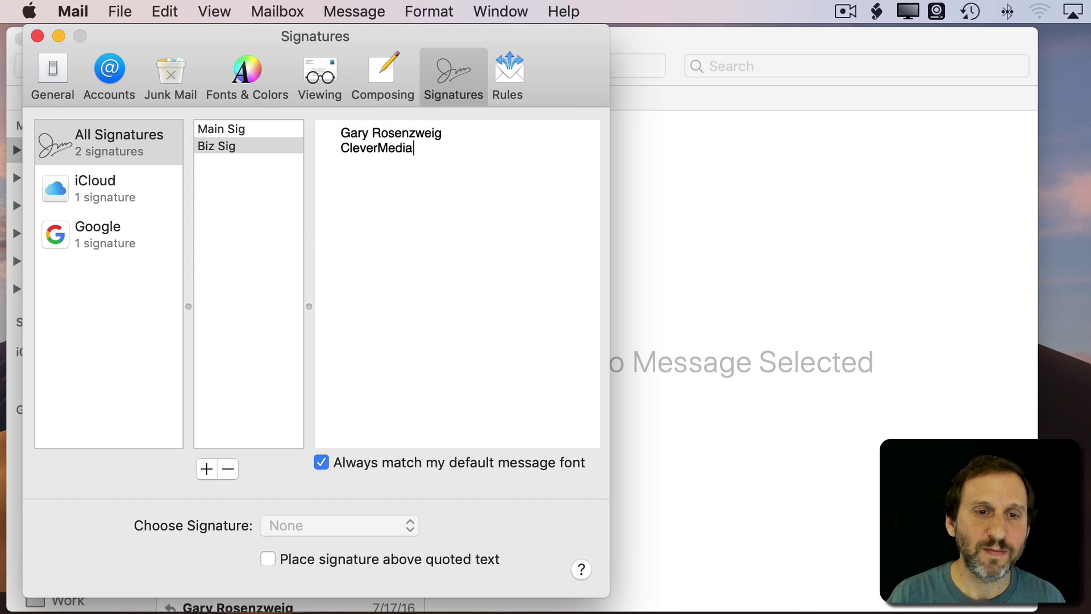
Add Personal Sig containing only the first name, then assign Biz Sig to iCloud
click(207, 469)
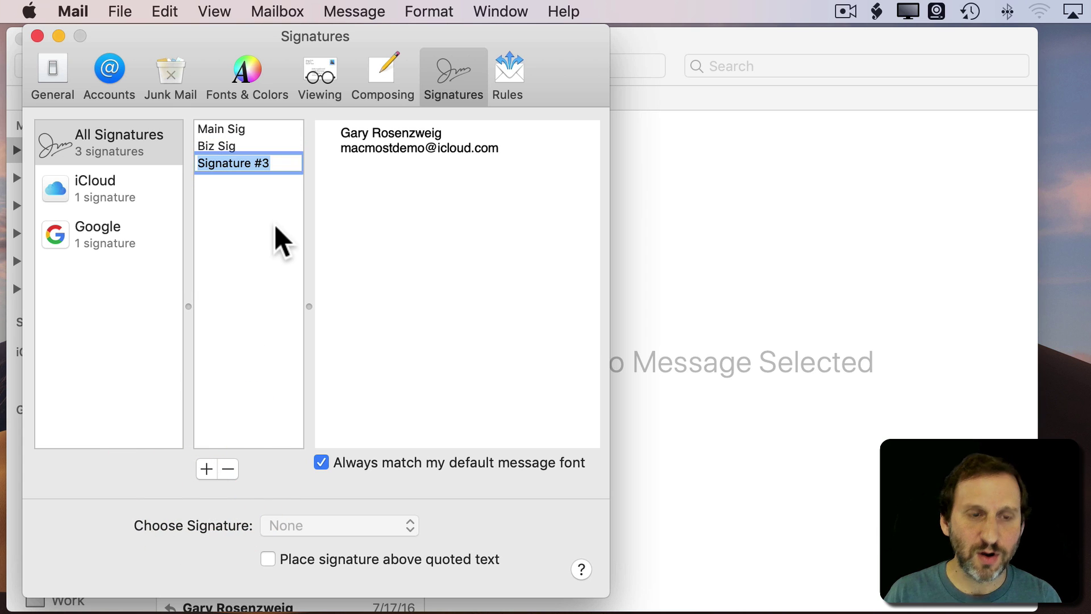
text(Personal S)
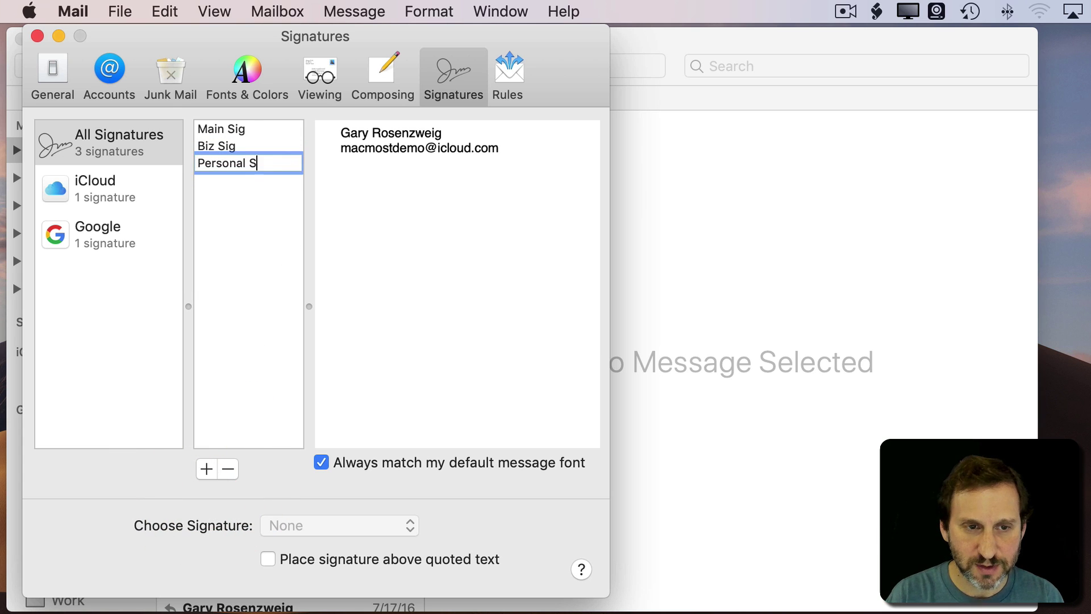
text(ig)
key(Return)
mouse_move(453, 166)
mouse_down()
mouse_move(460, 142)
mouse_move(364, 135)
mouse_up()
text(Gary)
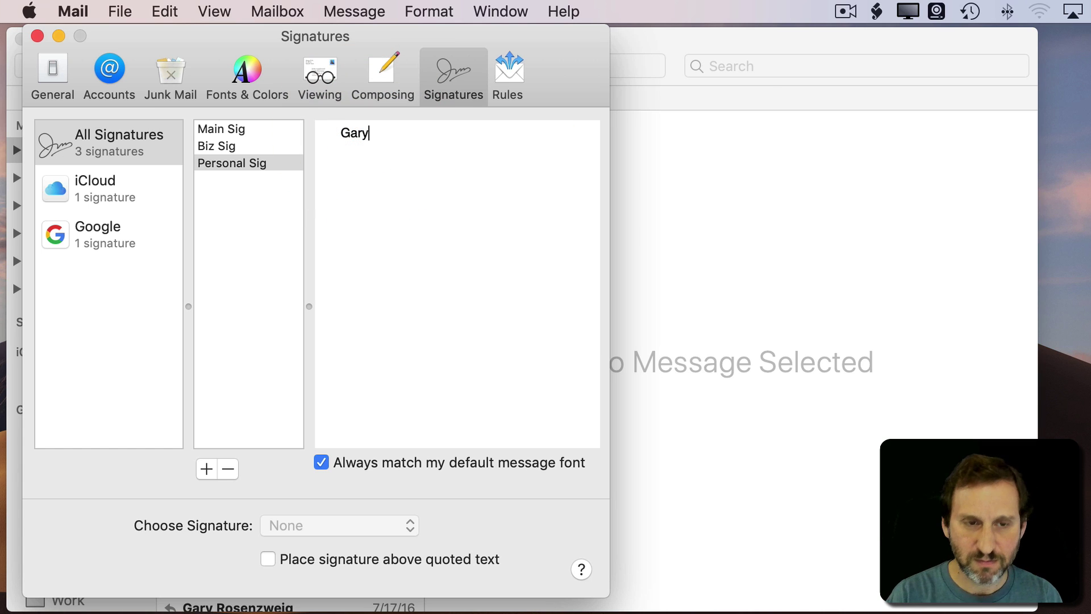
click(213, 153)
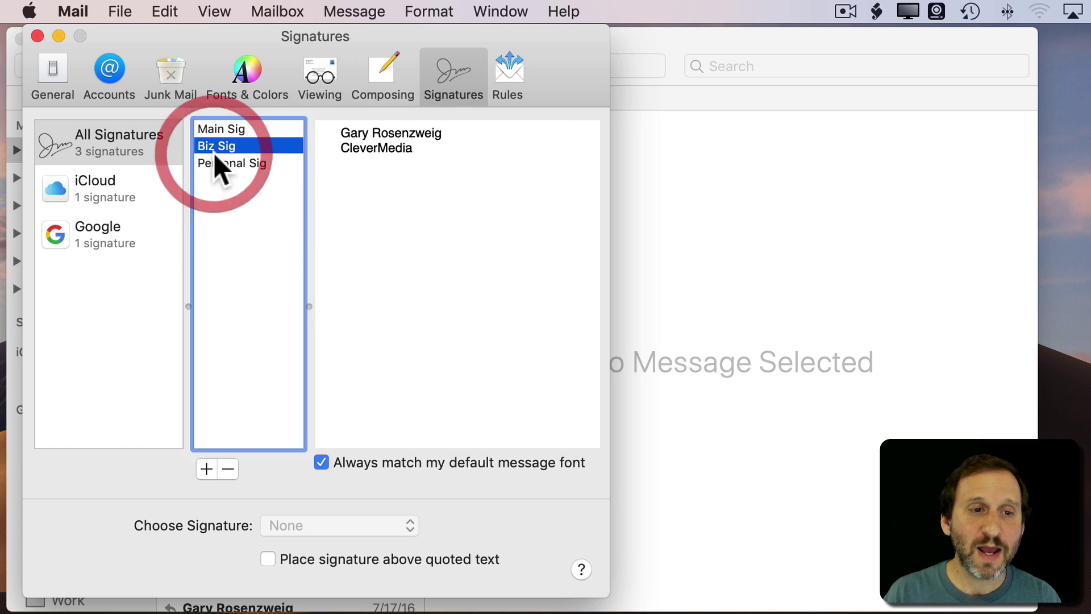
drag(216, 144, 100, 193)
Assign Personal Sig to both the iCloud and Google accounts
drag(227, 164, 108, 190)
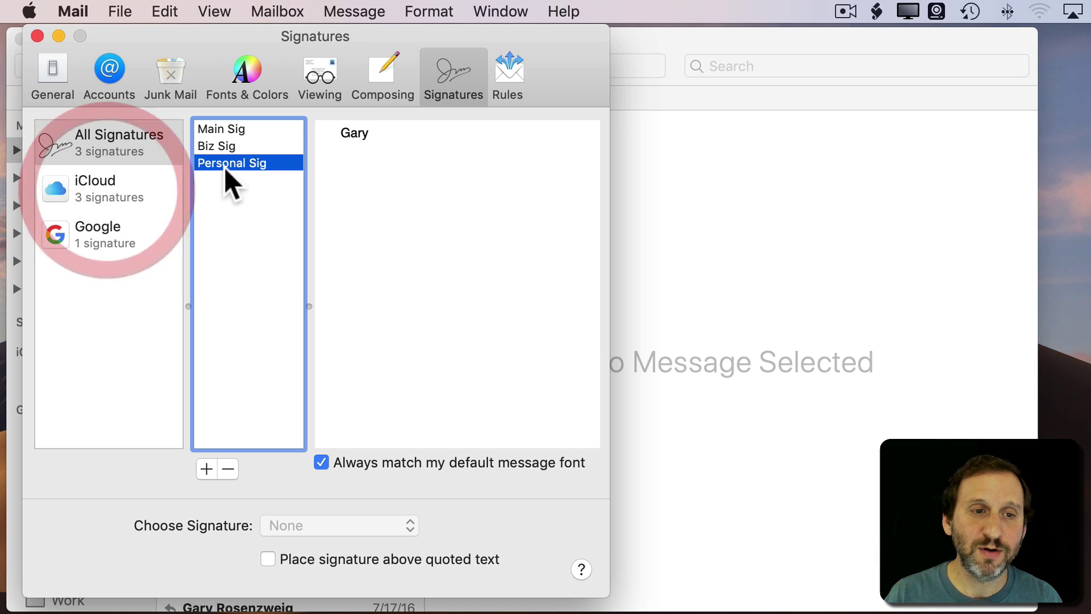
mouse_move(217, 164)
mouse_down()
mouse_move(121, 203)
mouse_move(79, 233)
mouse_up()
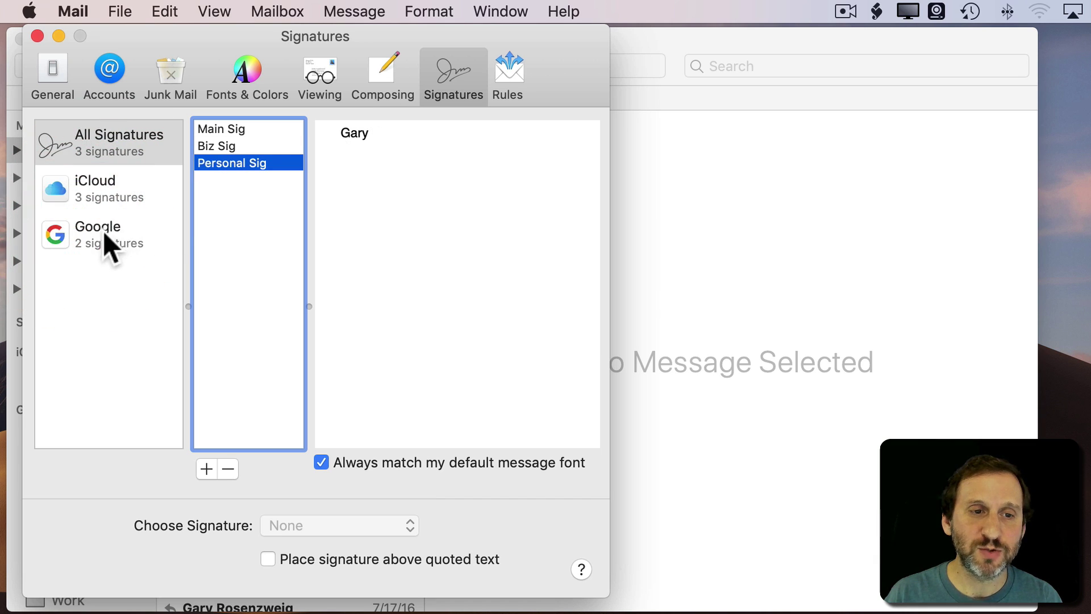
click(102, 196)
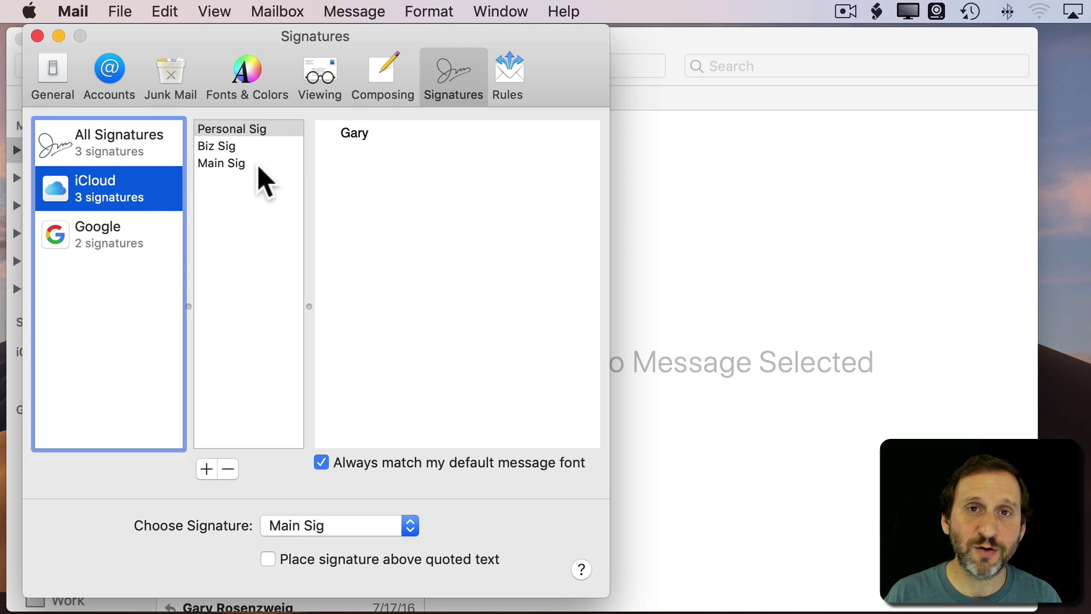
click(91, 231)
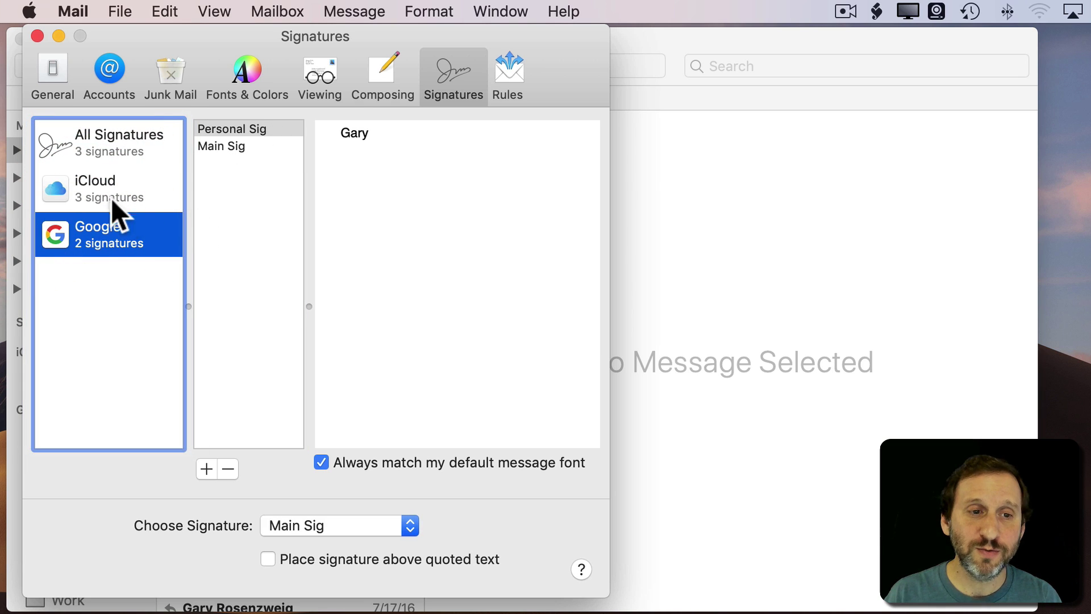
click(101, 187)
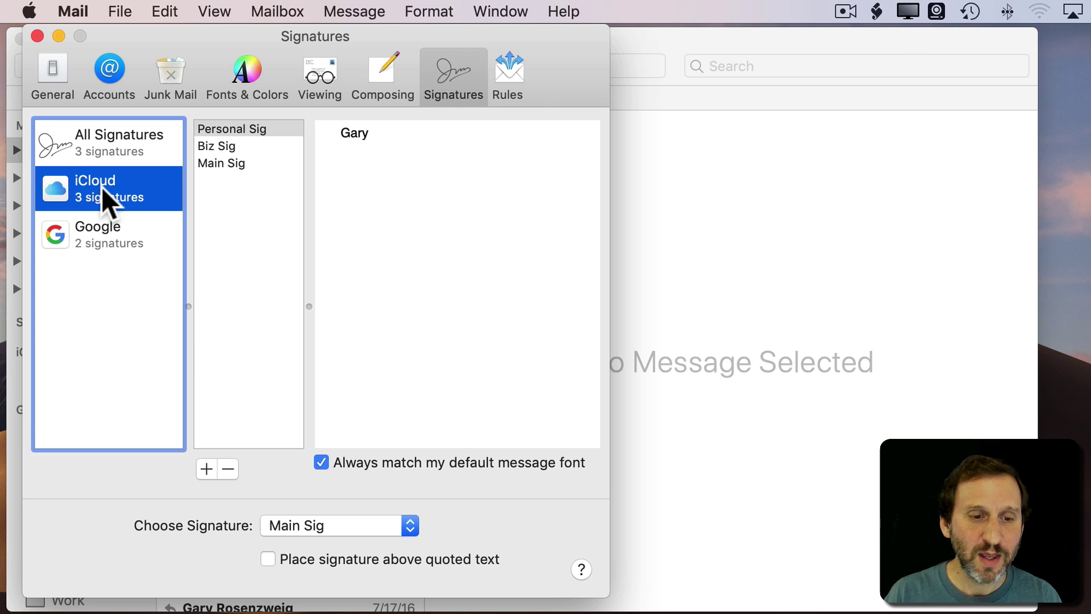
Set Personal Sig as Google's default signature and Biz Sig as iCloud's default
click(104, 227)
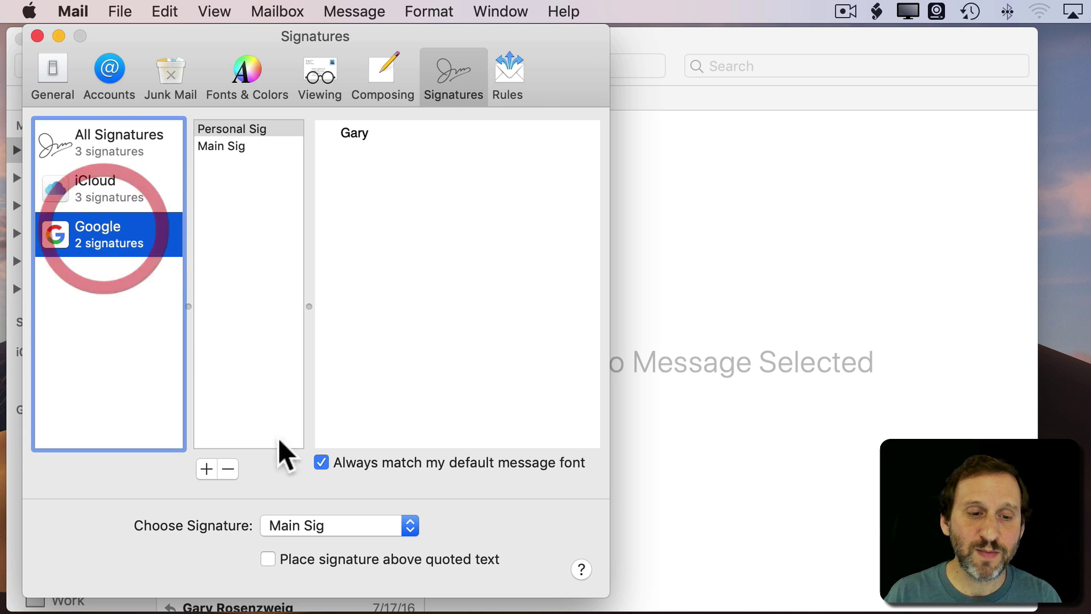
click(320, 521)
click(318, 507)
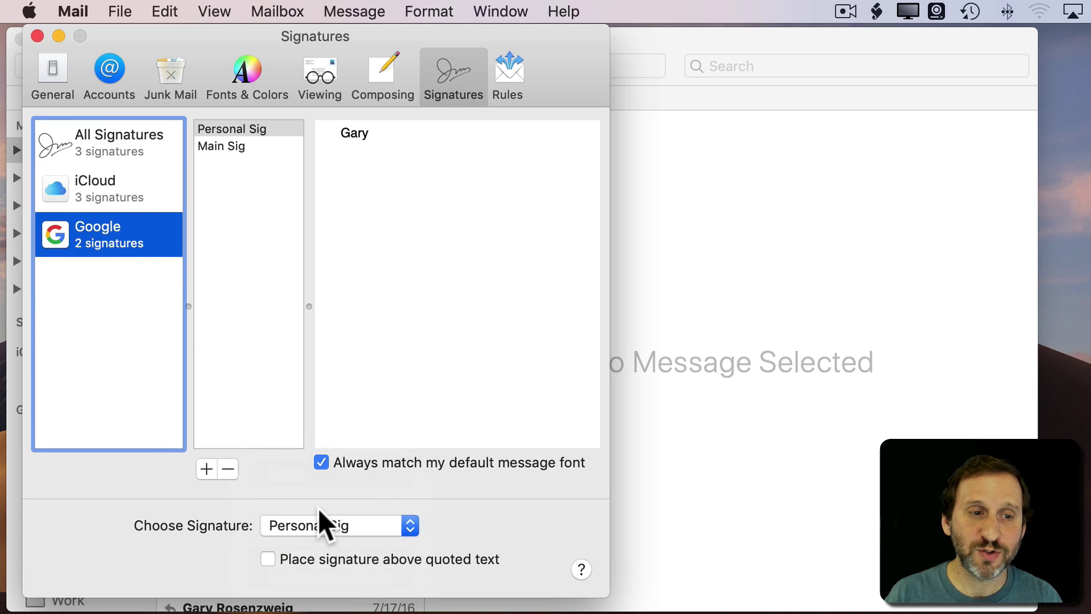
click(117, 193)
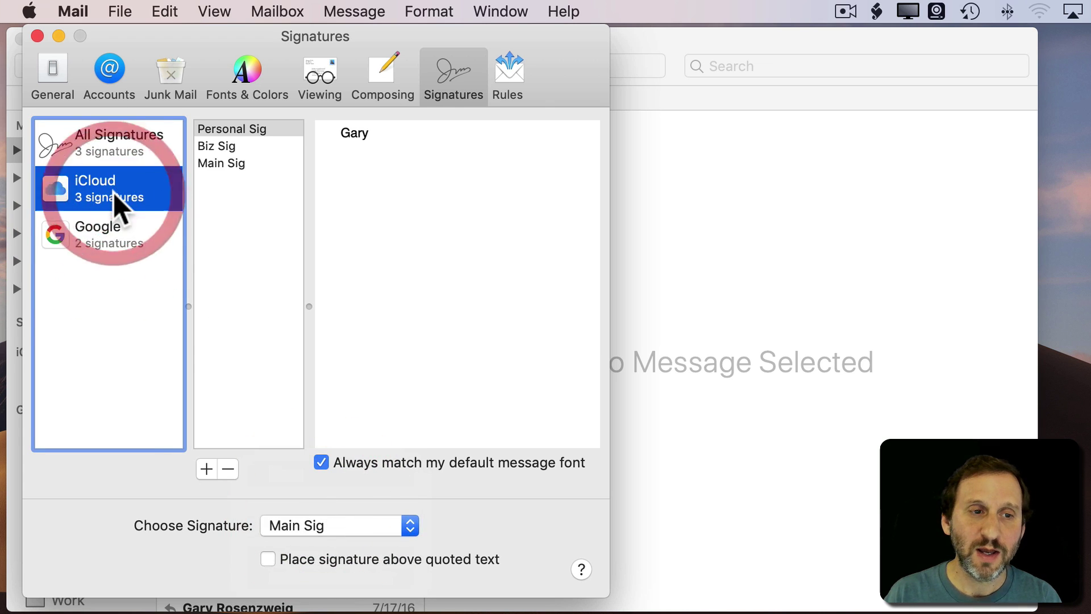
click(292, 525)
click(296, 507)
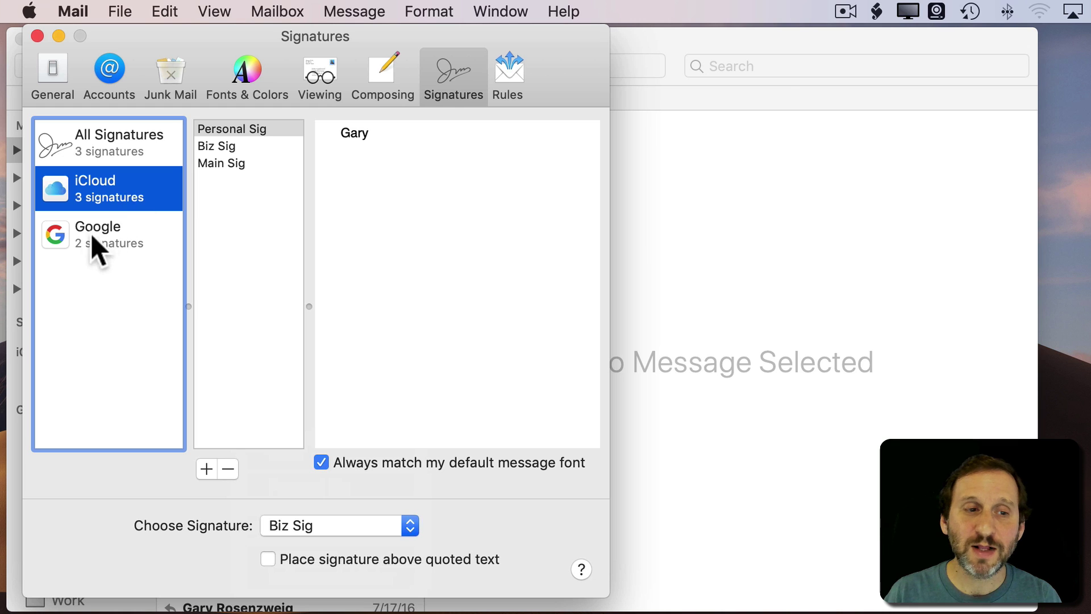
Start a new message, resize its window, and try Personal Sig and Main Sig in it
click(37, 36)
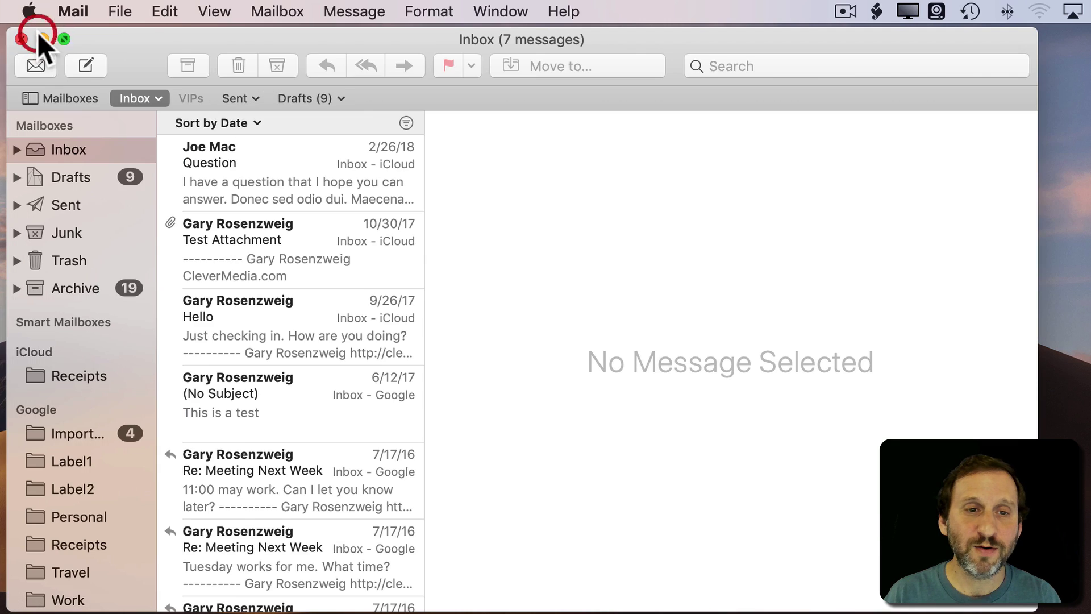
click(120, 11)
click(127, 33)
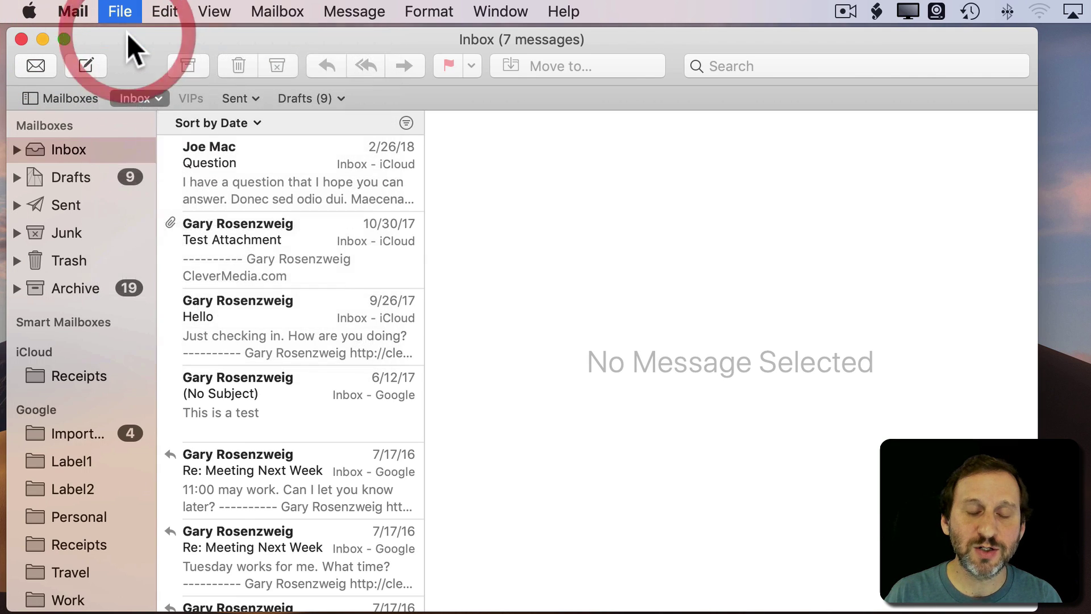
drag(284, 90, 267, 80)
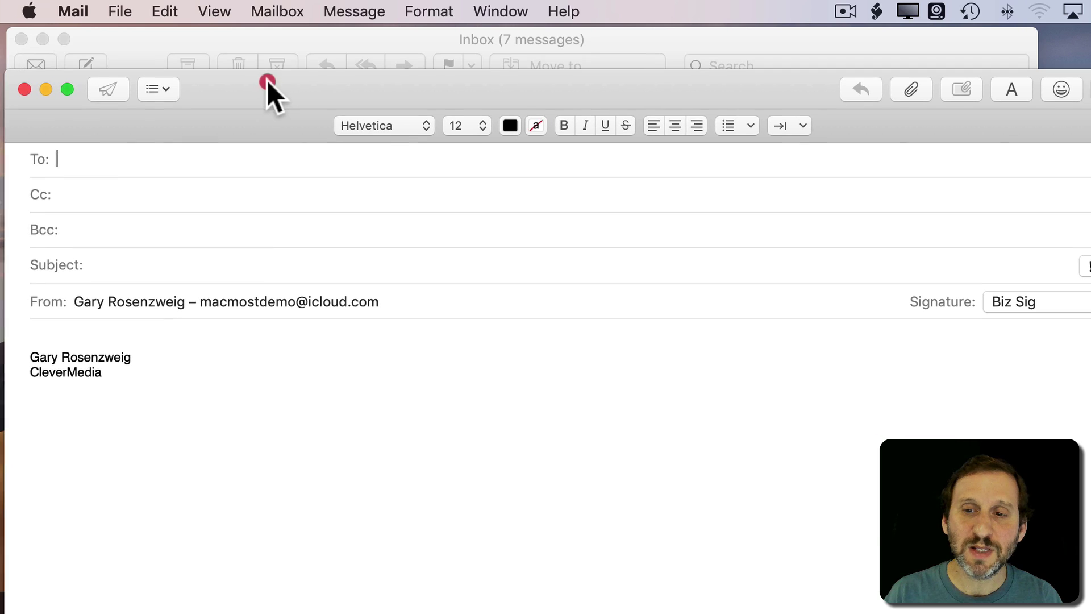
drag(1086, 582, 776, 580)
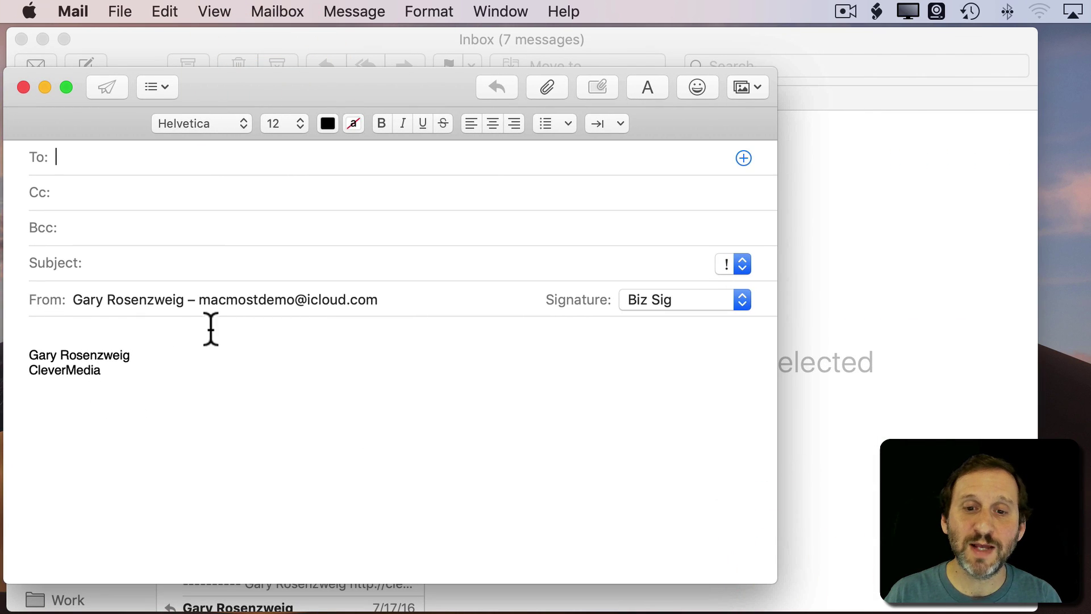
click(688, 302)
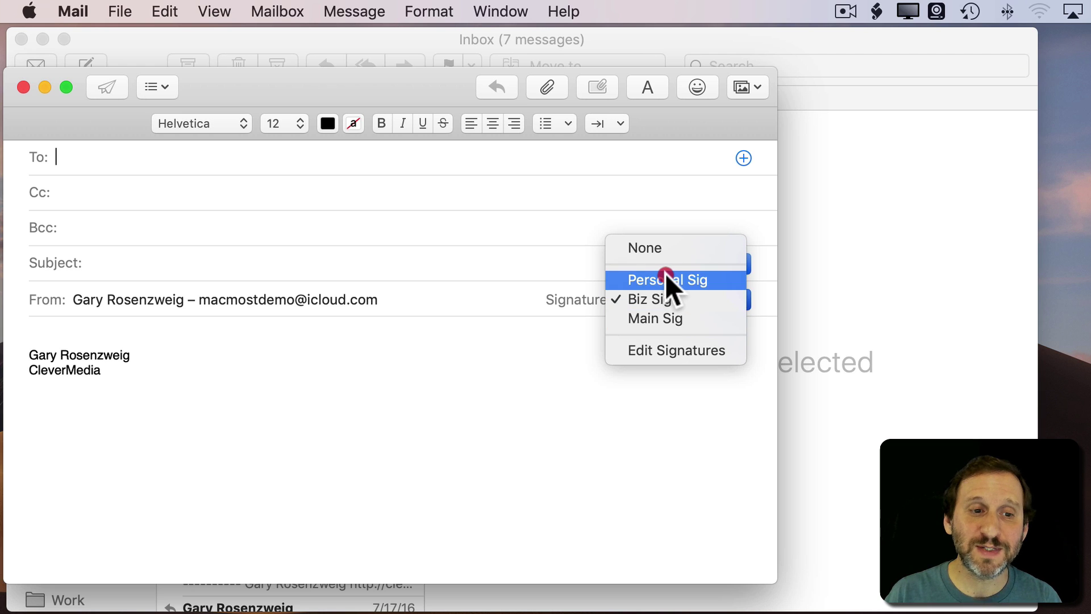
click(690, 279)
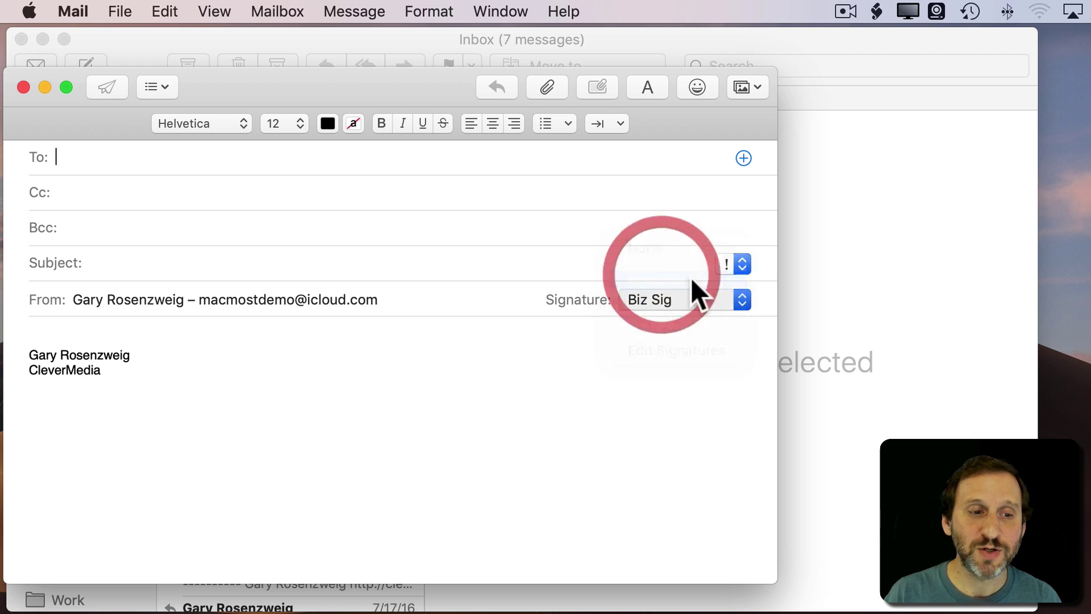
click(687, 292)
click(686, 338)
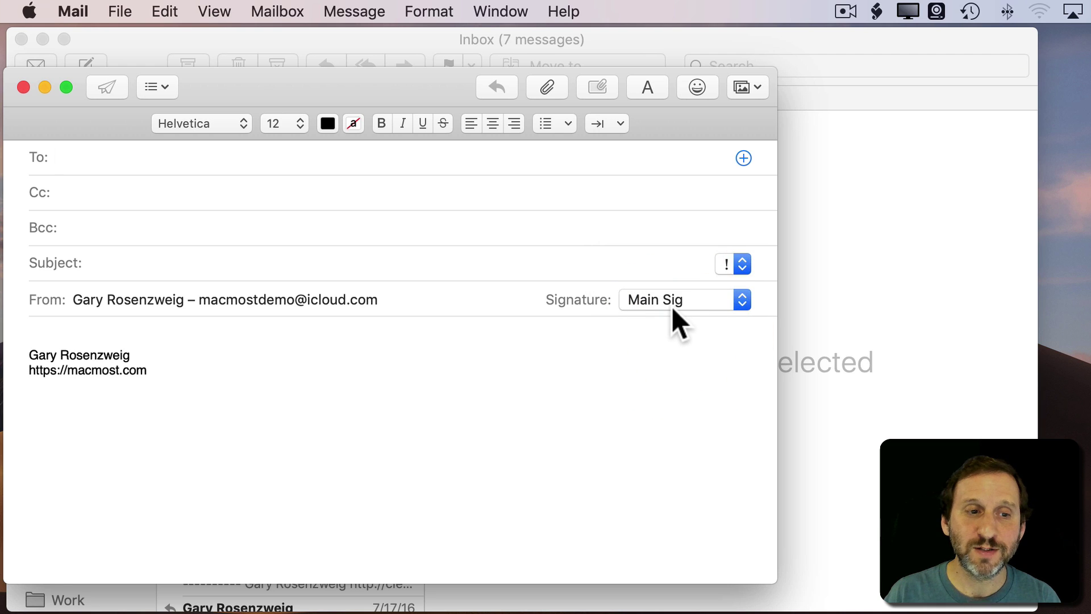
Send from the MacMost Gmail account with Personal Sig, then choose Edit Signatures
click(382, 301)
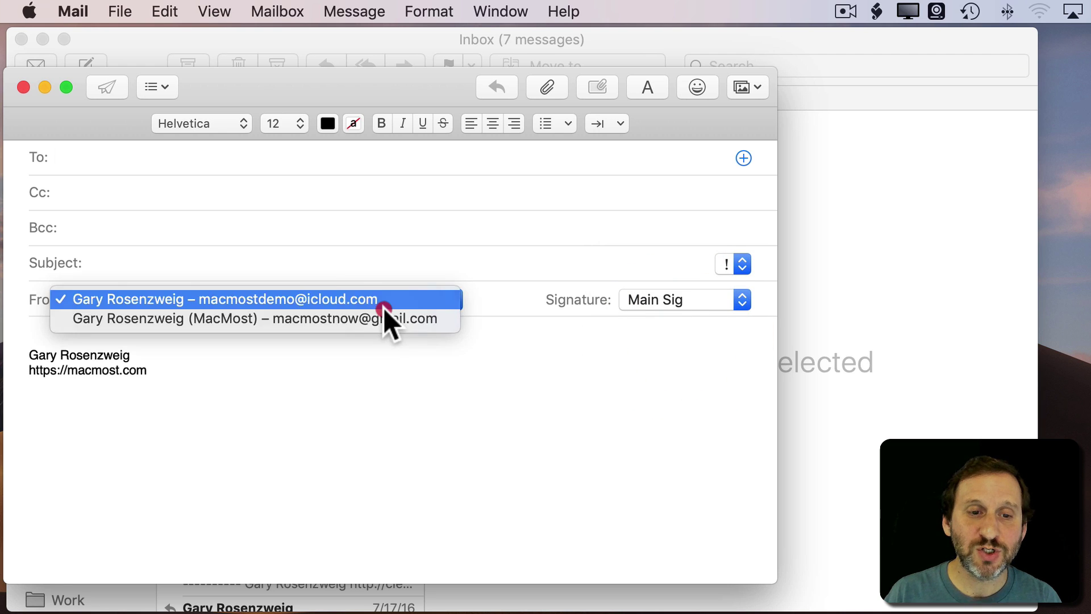
click(355, 316)
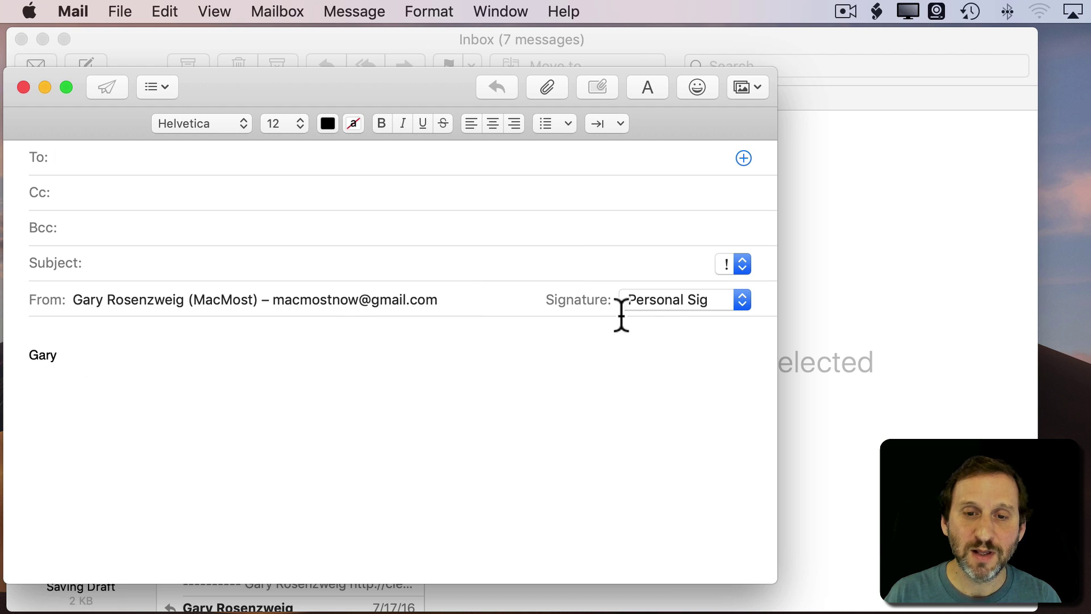
click(636, 302)
click(645, 317)
click(646, 302)
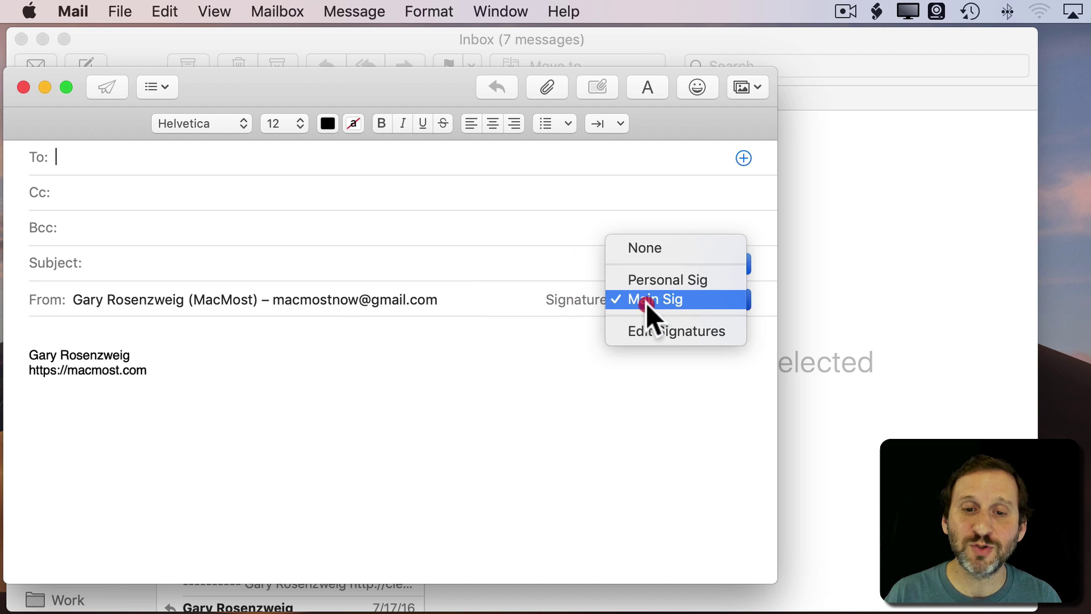
click(646, 288)
click(646, 299)
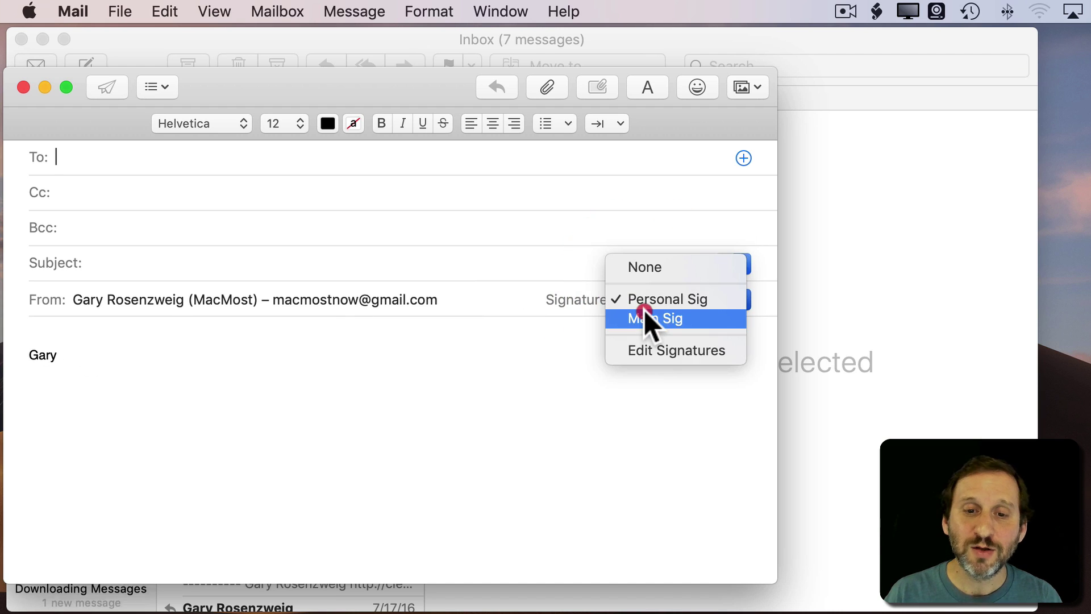
click(646, 345)
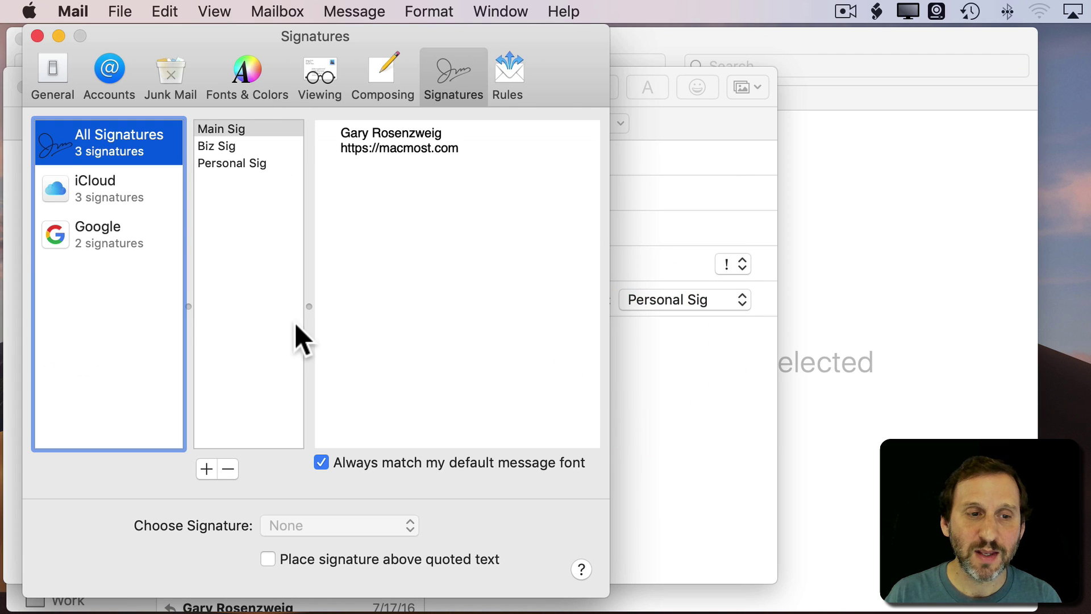
Show the iCloud account's signatures and open its default list, with Biz Sig selected
click(100, 192)
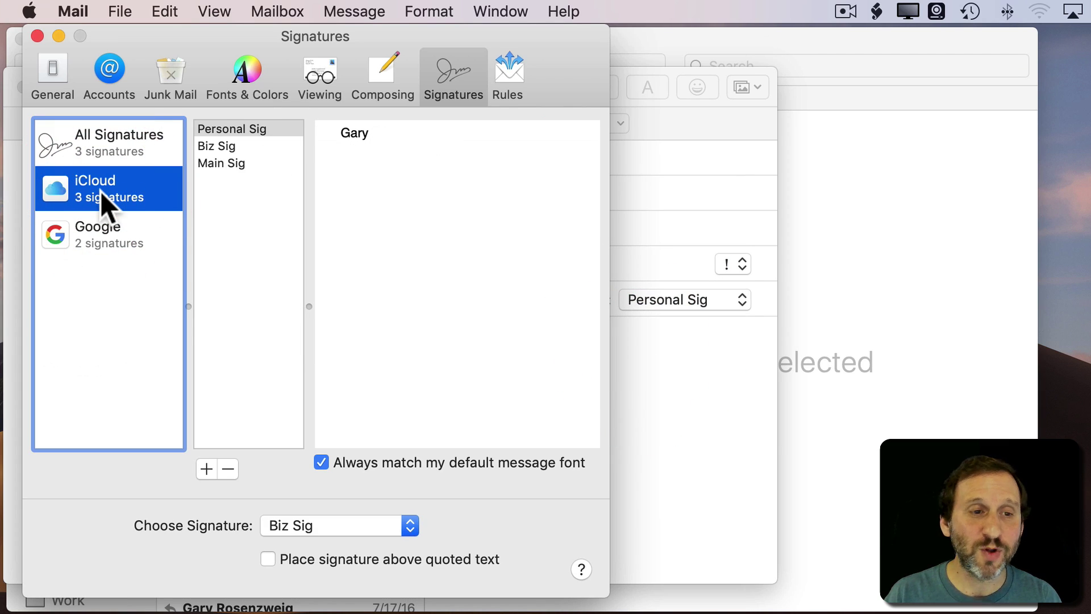
click(276, 524)
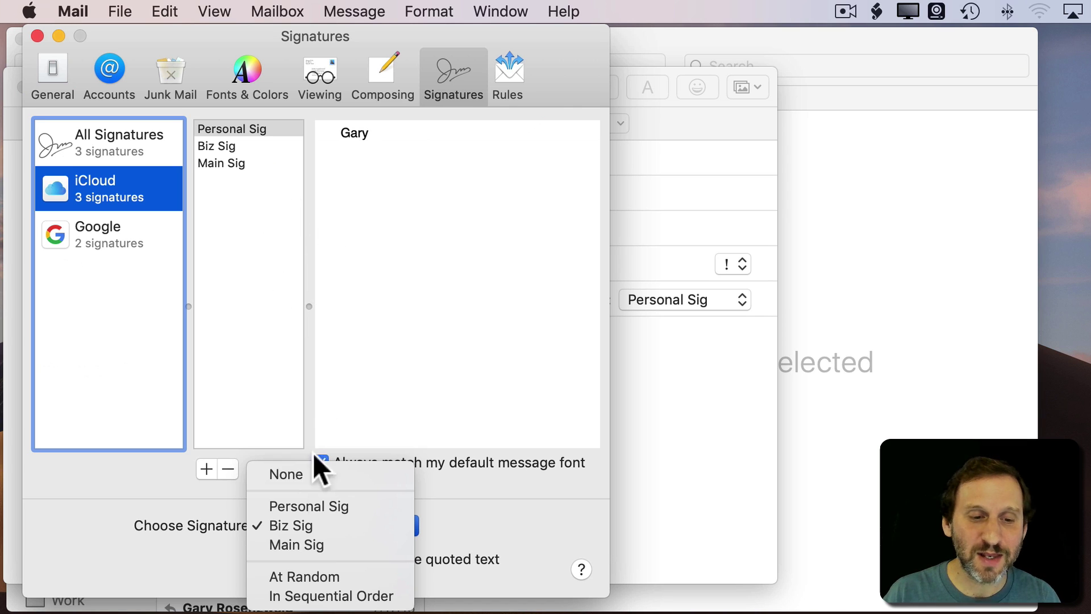
Keep Biz Sig as iCloud's default and remove Main Sig from the Google account
click(397, 253)
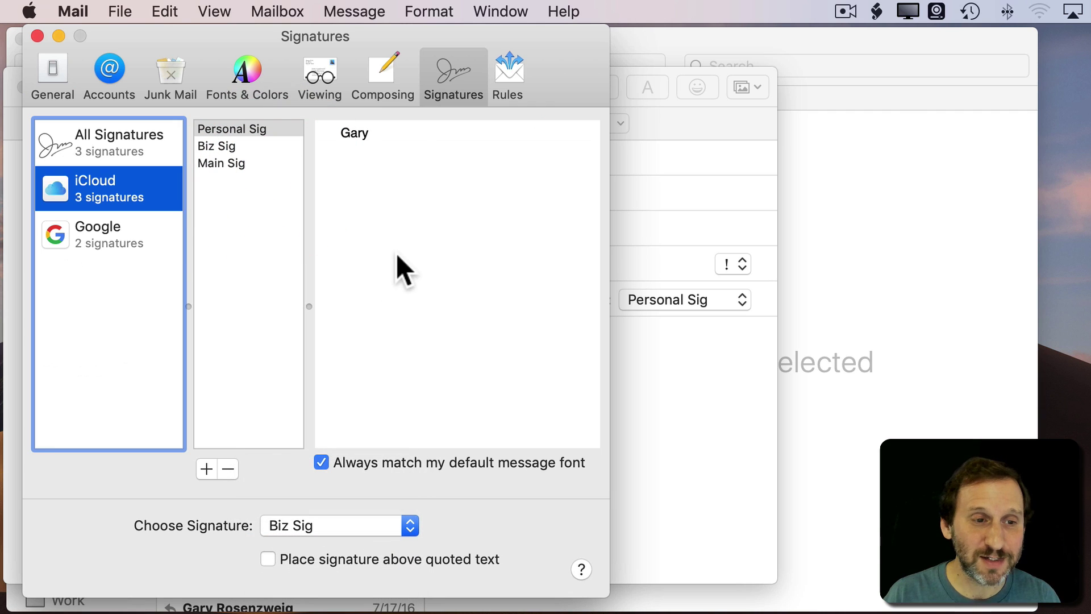
click(90, 217)
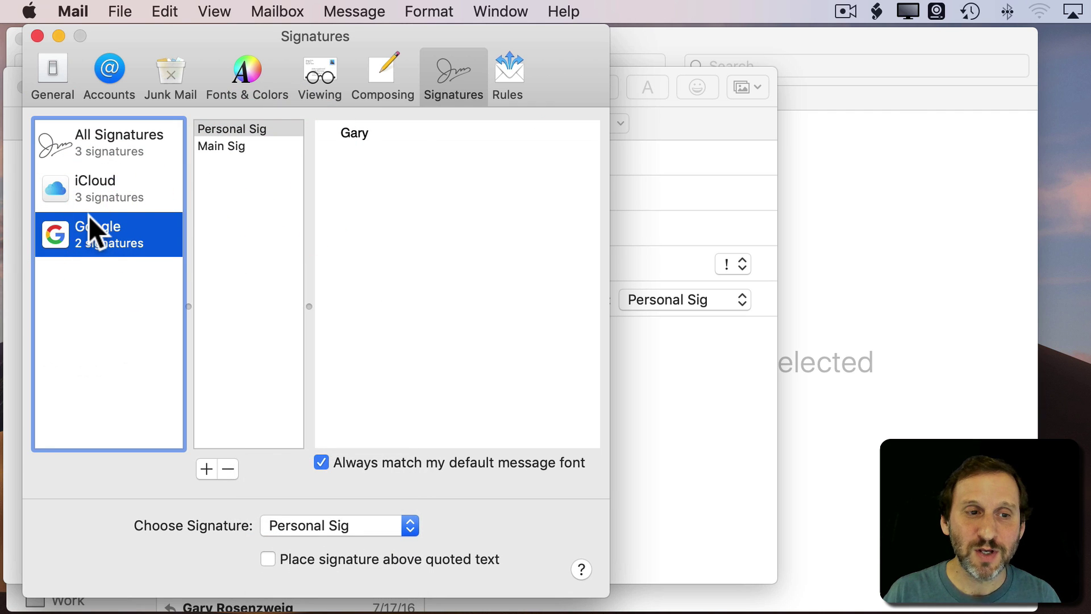
click(86, 191)
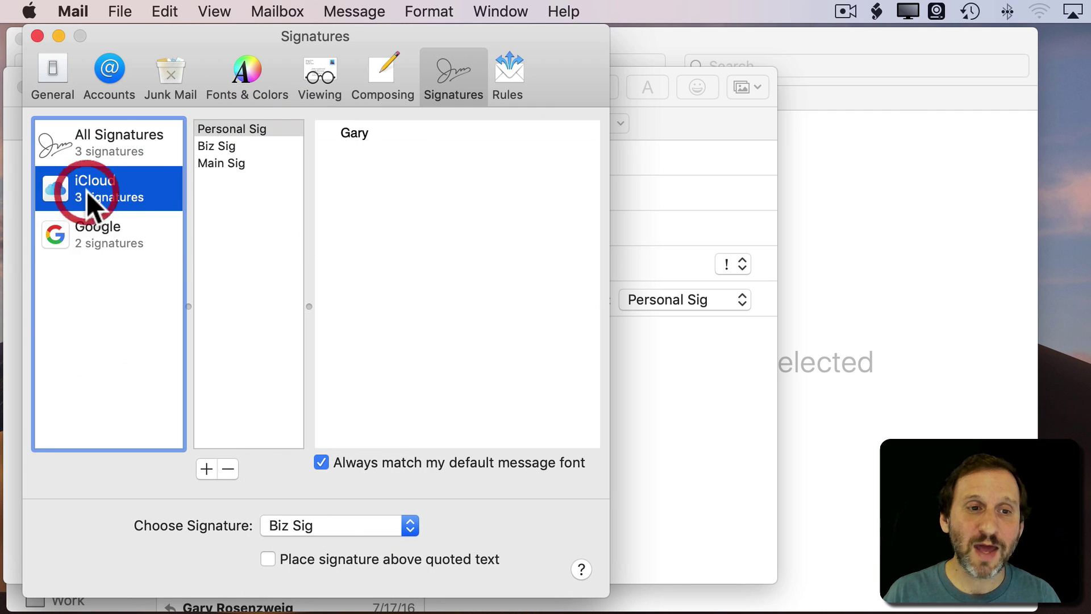
click(97, 235)
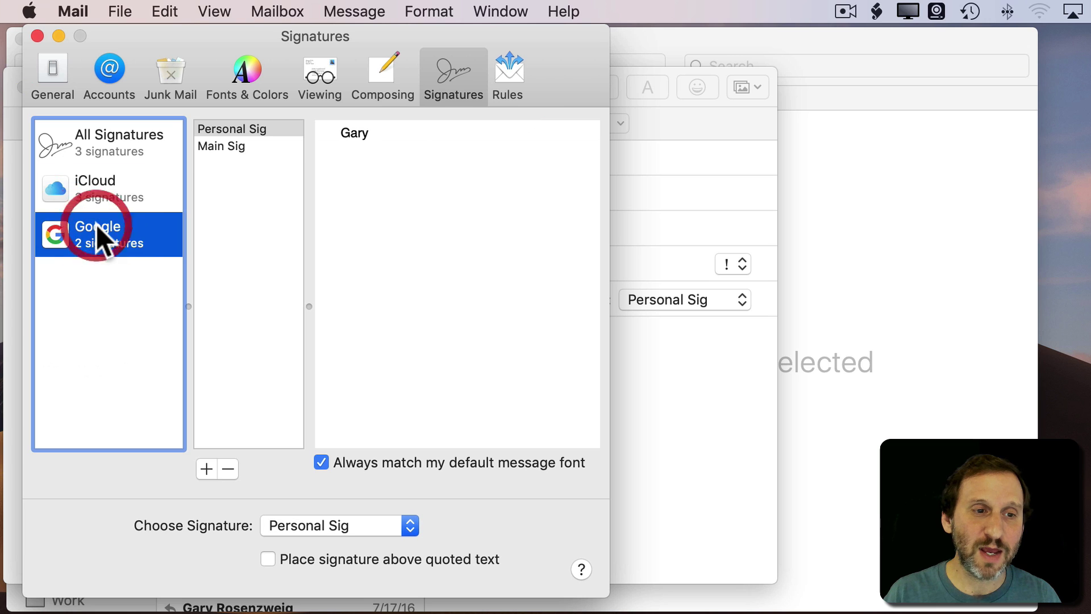
click(206, 146)
click(227, 468)
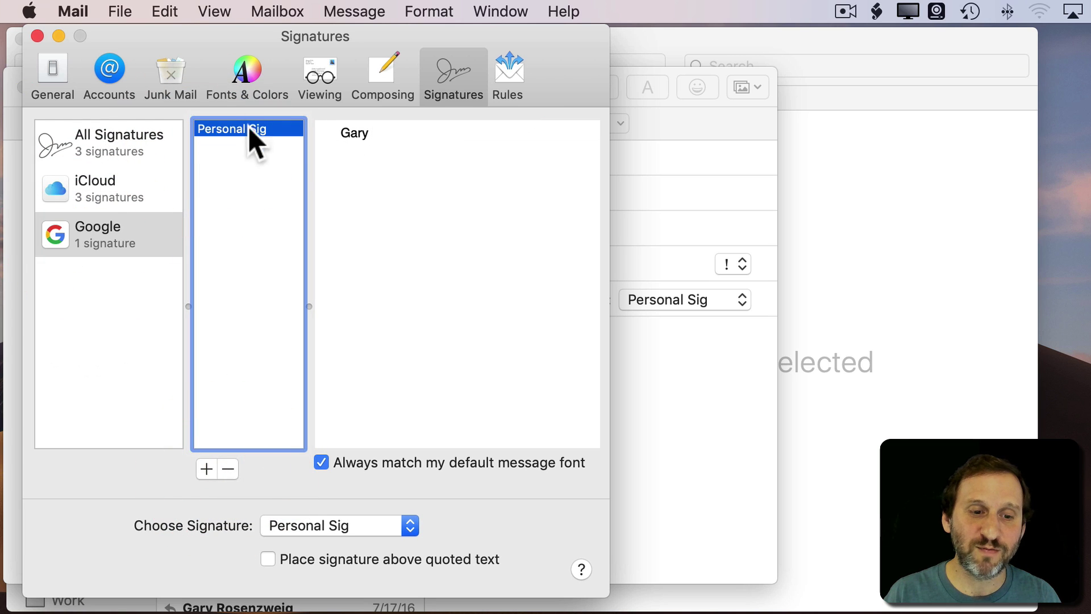
Remove Personal Sig from the iCloud account and review each account's remaining signatures
click(103, 189)
click(229, 125)
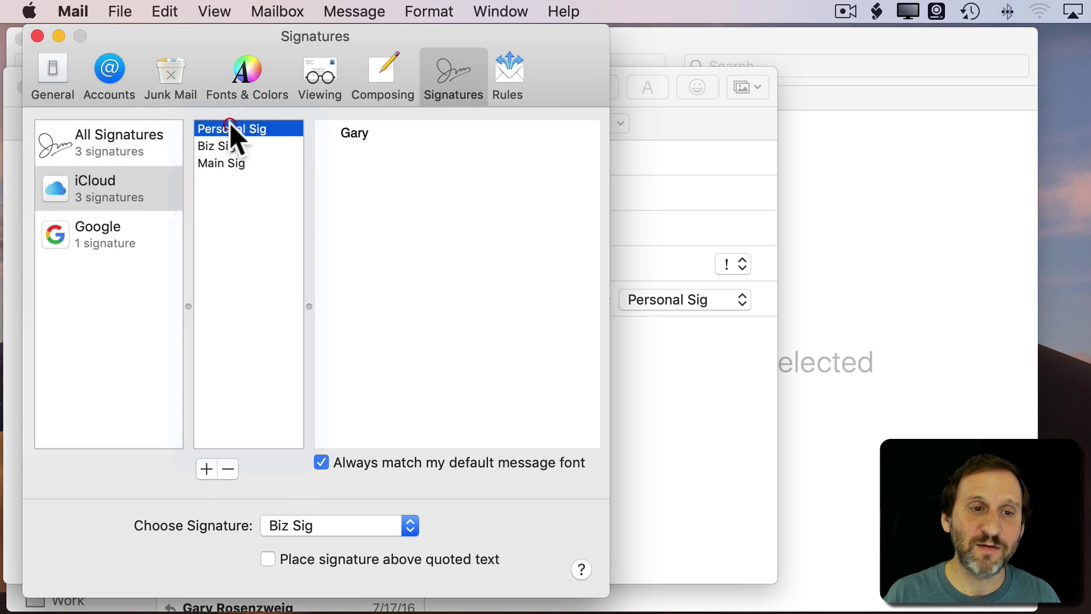
click(228, 468)
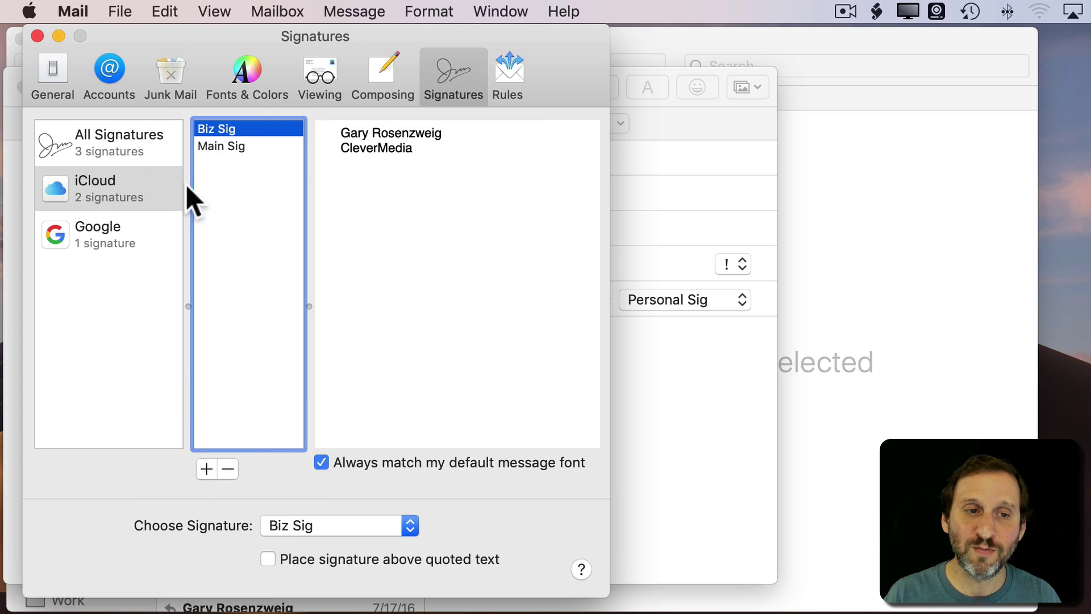
click(107, 241)
click(111, 191)
click(104, 235)
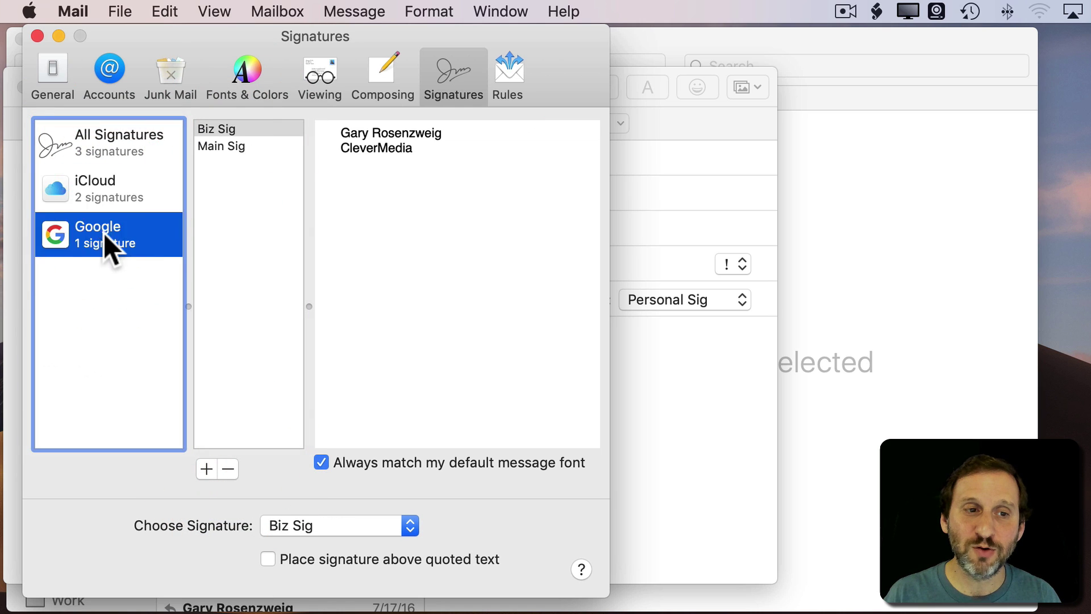
click(117, 145)
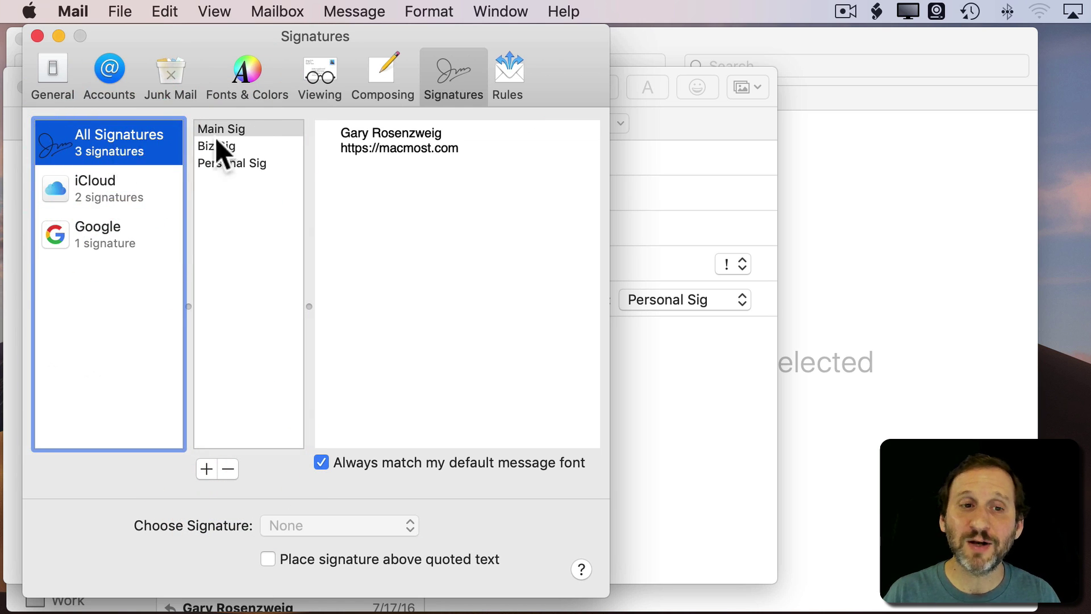
click(83, 190)
click(91, 230)
click(96, 191)
click(100, 142)
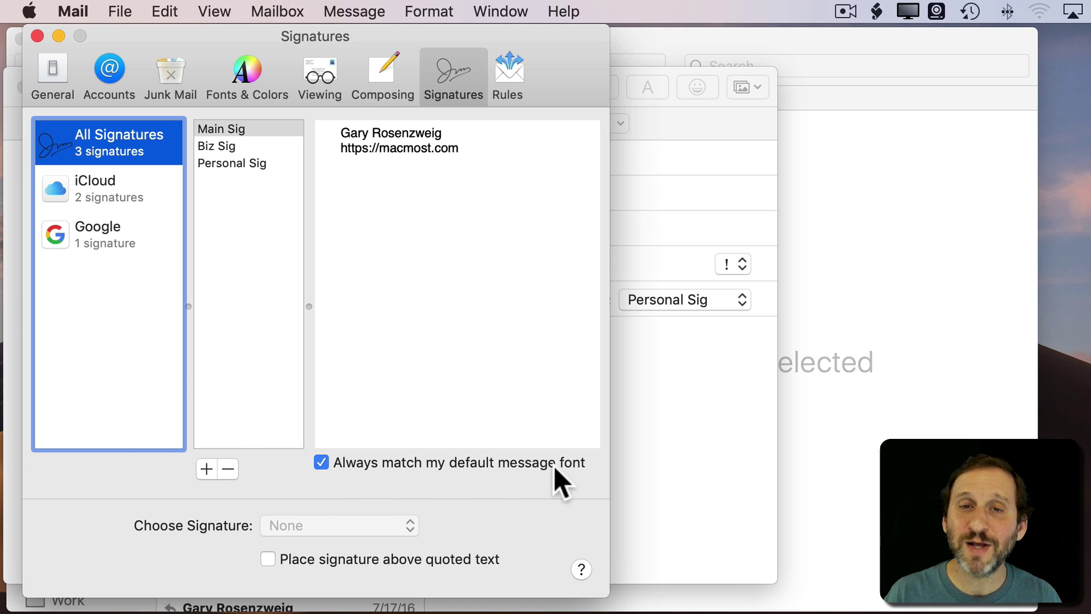
Toggle 'Always match my default message font' off and back on while editing Main Sig
click(323, 462)
click(390, 190)
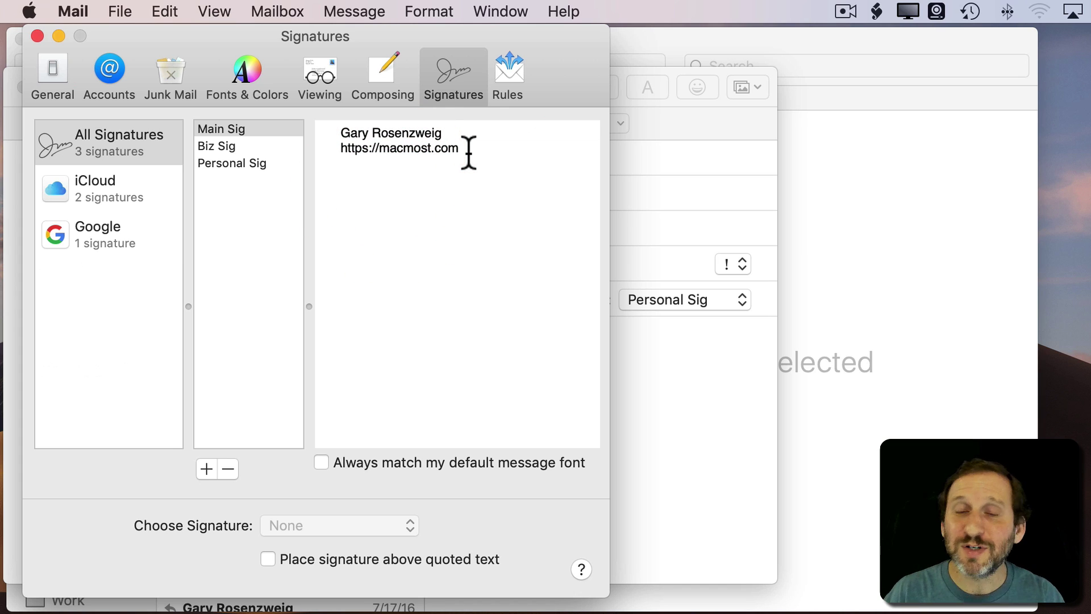
drag(469, 152, 336, 104)
click(392, 146)
click(322, 462)
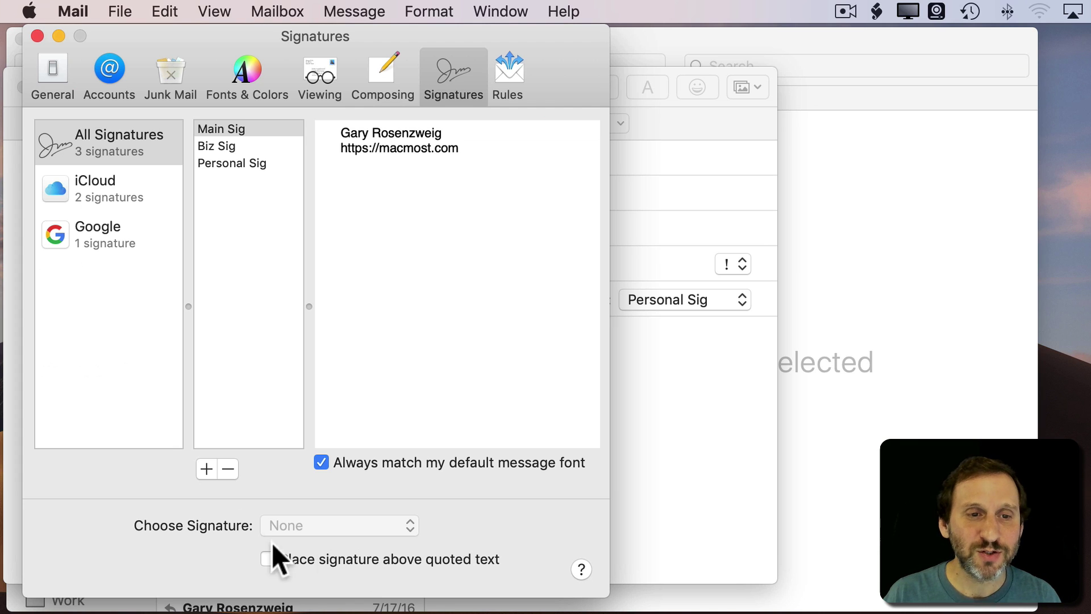
View Biz Sig, then confirm Google holds only Personal Sig as its default
click(216, 137)
click(216, 140)
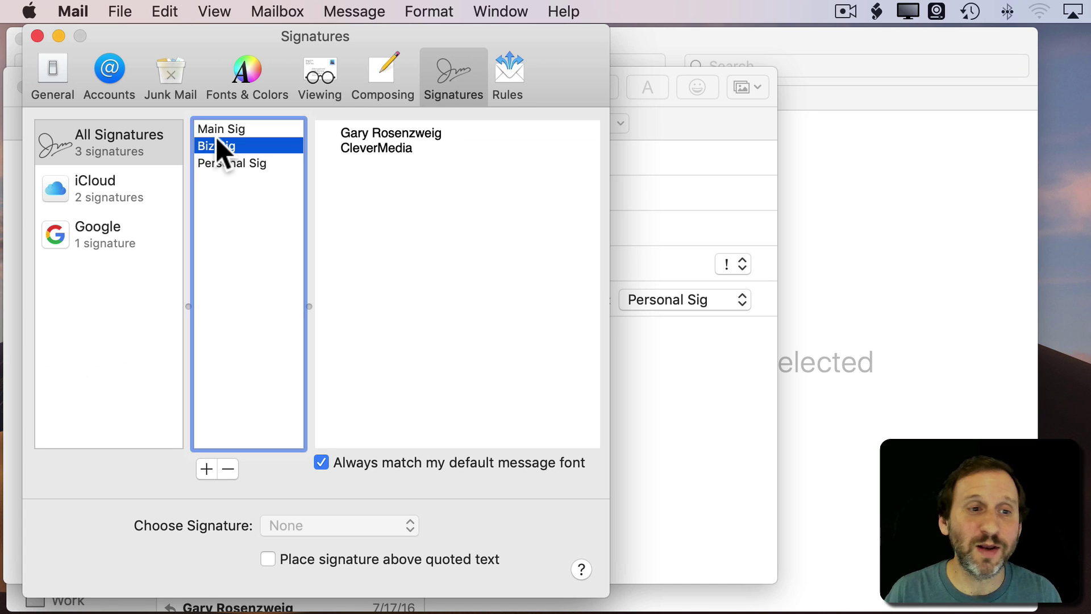
click(116, 196)
click(103, 223)
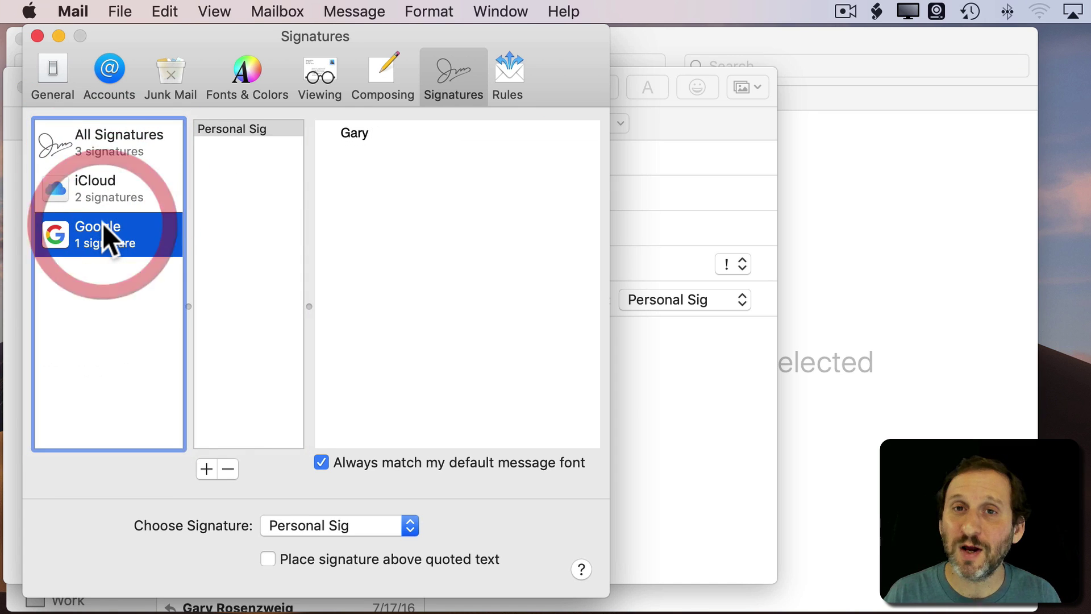